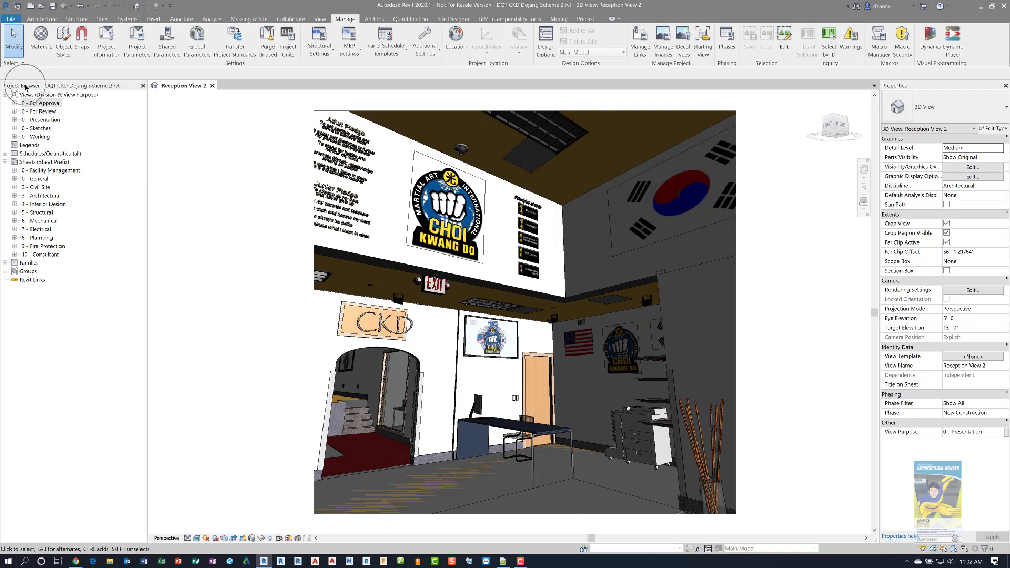
Step: Inspect the Division & View Purpose view scheme's grouping and sorting rules, leaving it unchanged
{"action": "right_click", "coordinate": [67, 96]}
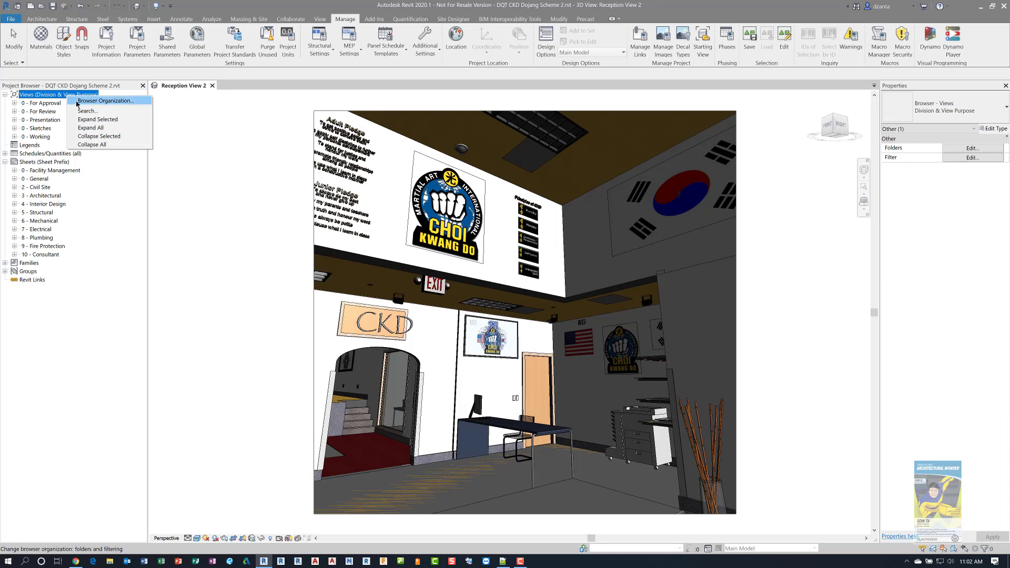
{"action": "left_click", "coordinate": [77, 102]}
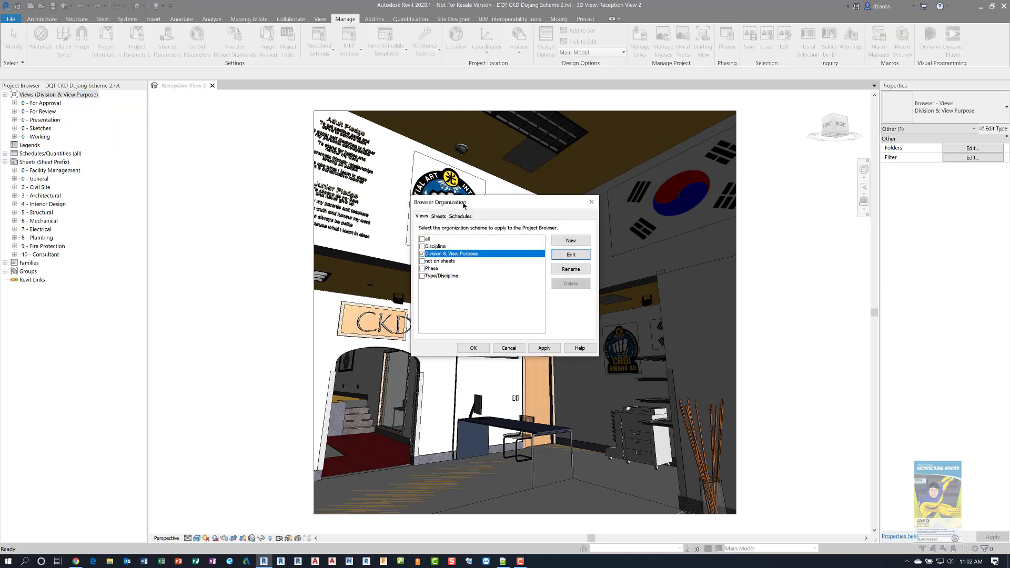
{"action": "left_click_drag", "start_coordinate": [427, 209], "coordinate": [246, 156]}
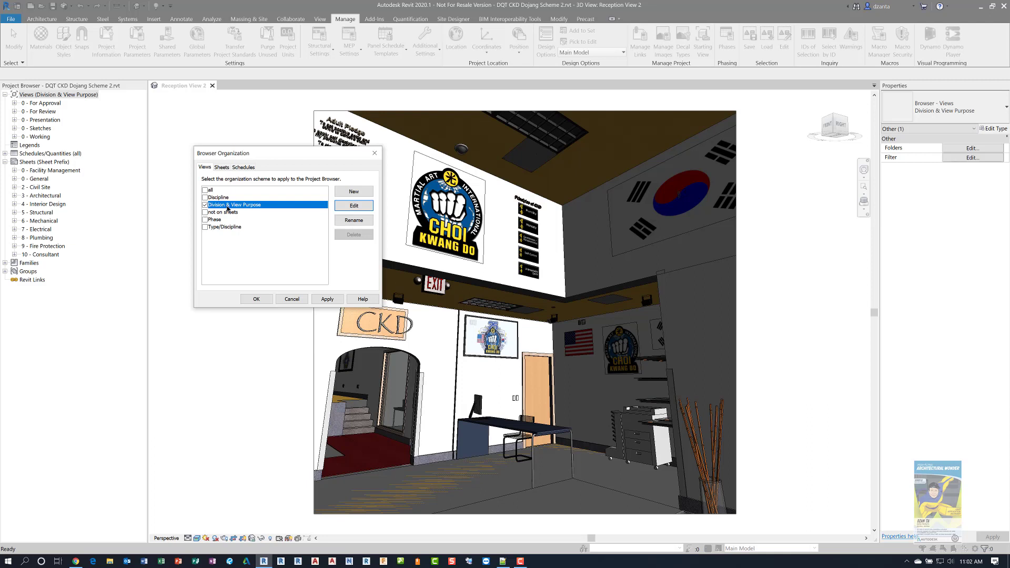
{"action": "left_click", "coordinate": [355, 207]}
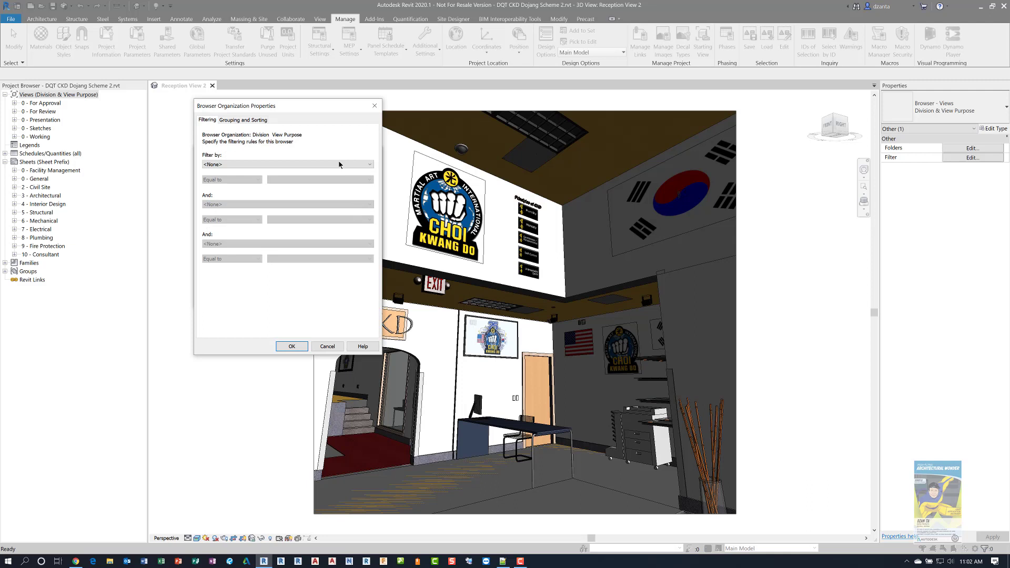
{"action": "left_click_drag", "start_coordinate": [354, 131], "coordinate": [453, 129]}
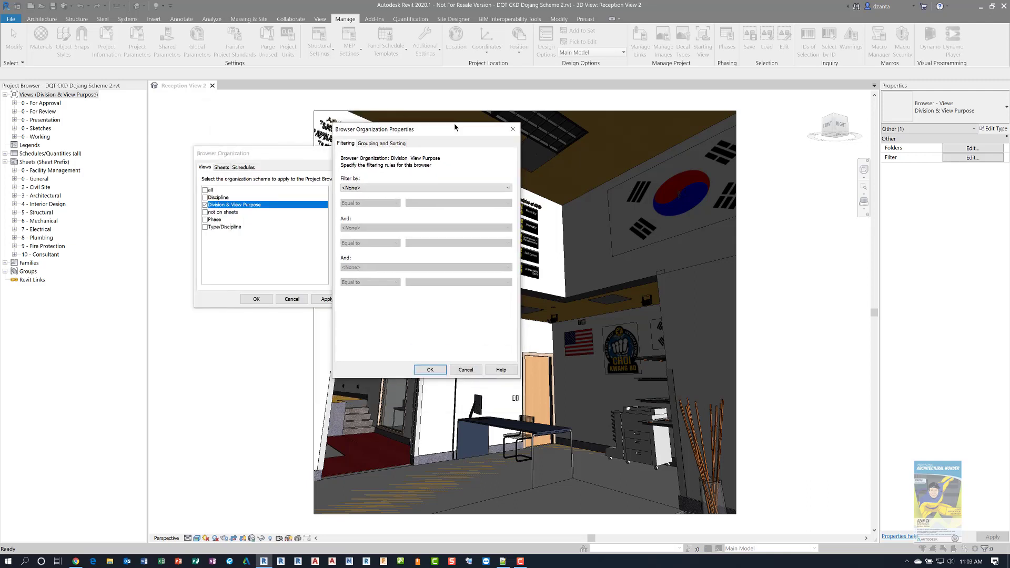
{"action": "left_click", "coordinate": [375, 145]}
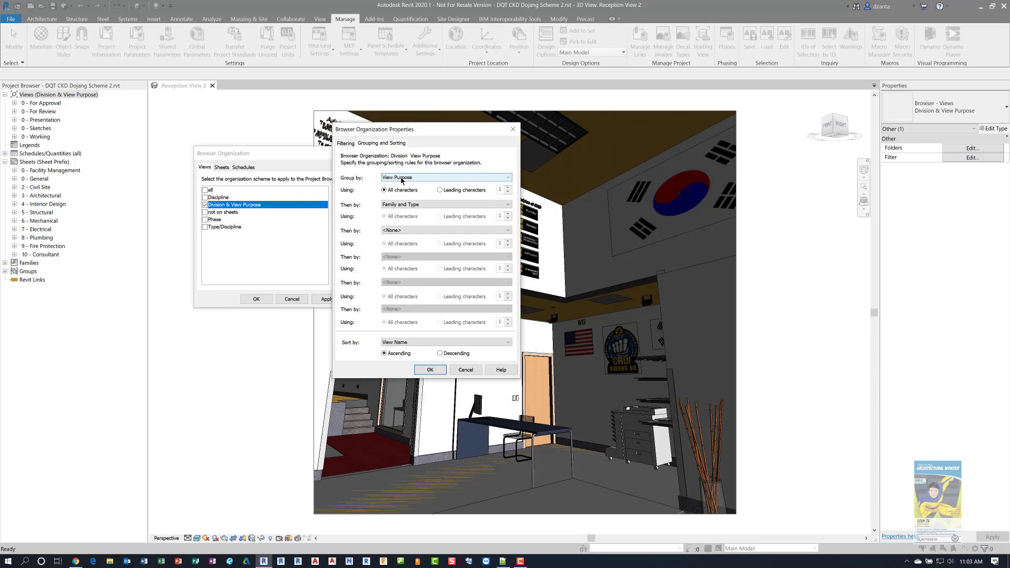
{"action": "left_click", "coordinate": [456, 372]}
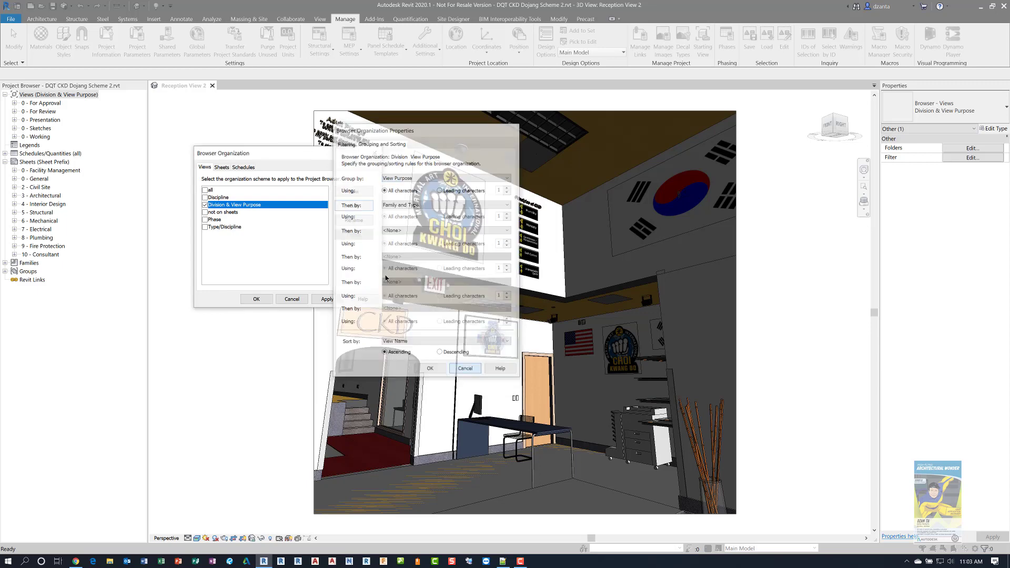
Step: Inspect the Sheet Prefix sheet scheme's grouping and sorting rules, cancelling without changes
{"action": "left_click", "coordinate": [223, 167]}
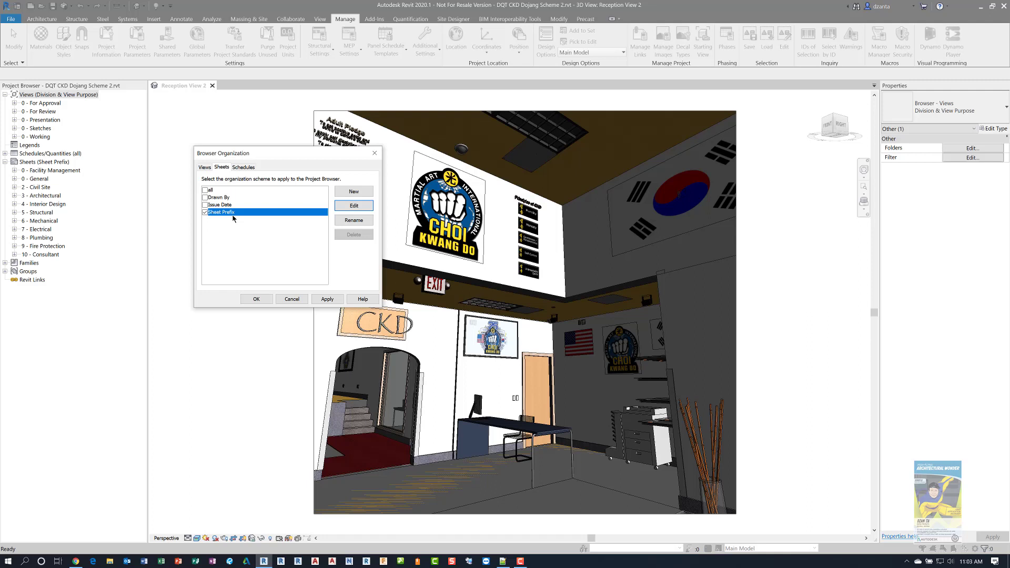
{"action": "left_click", "coordinate": [342, 207]}
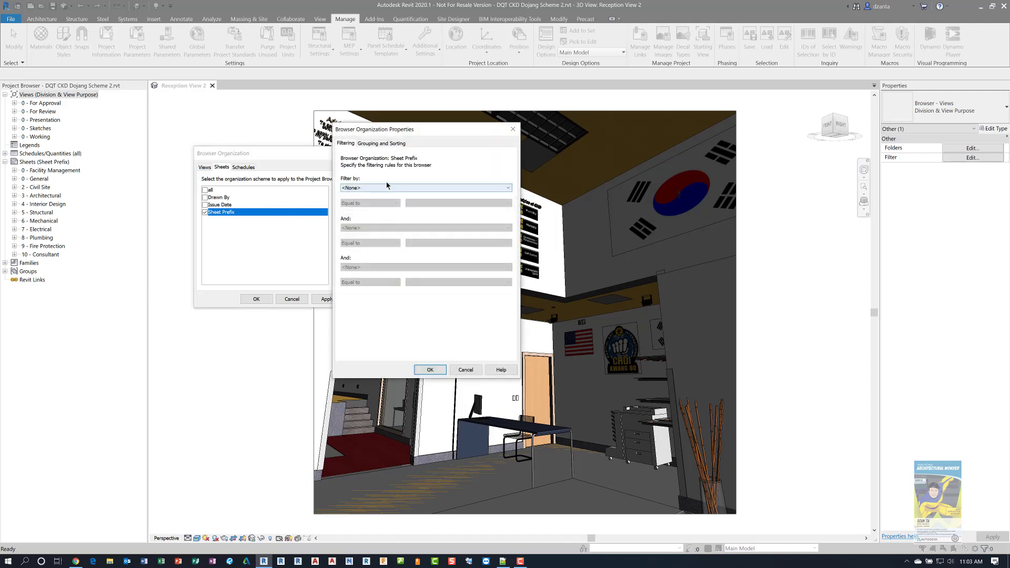
{"action": "left_click", "coordinate": [390, 145]}
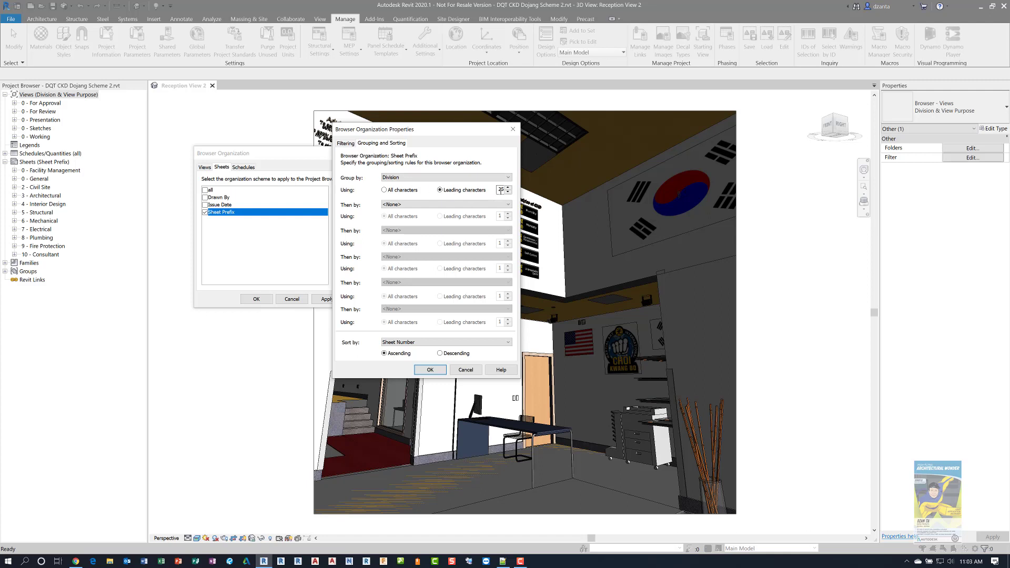
{"action": "left_click", "coordinate": [468, 371]}
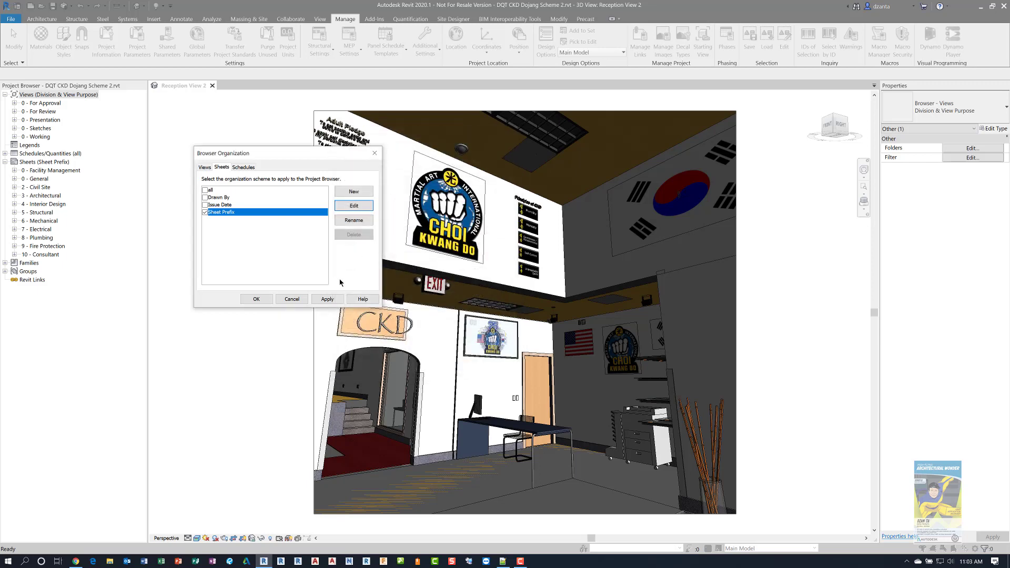
Step: Expand the For Approval, For Review, Presentation, Sketches and Working folders plus the 3 - Architectural sheets
{"action": "left_click", "coordinate": [294, 298]}
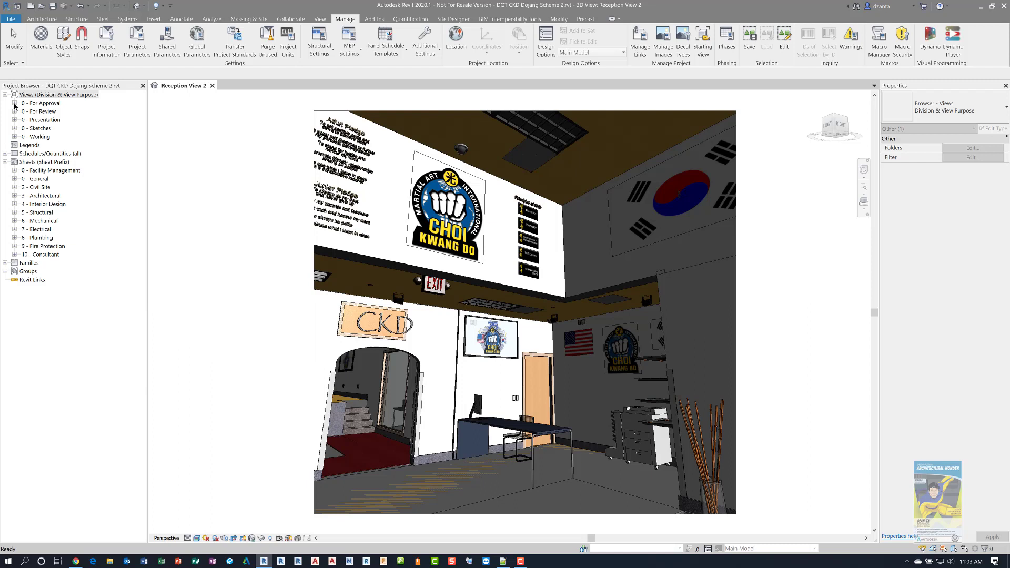
{"action": "left_click", "coordinate": [15, 105]}
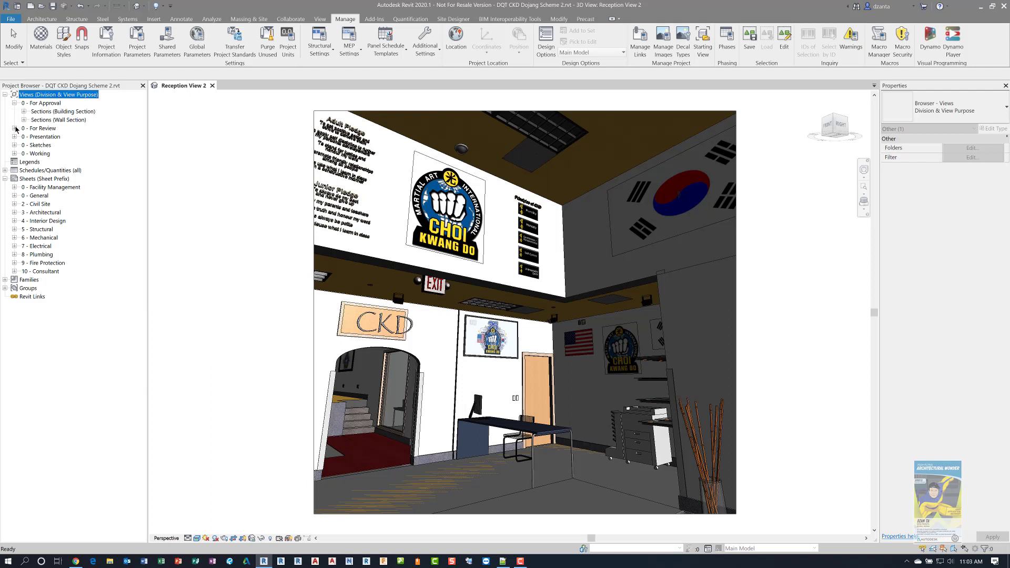
{"action": "left_click", "coordinate": [15, 128]}
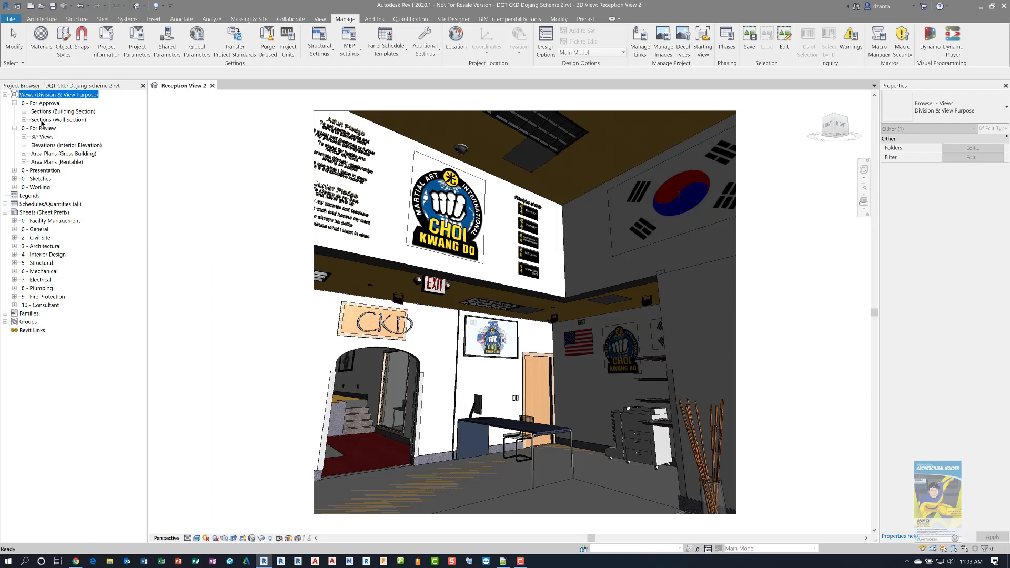
{"action": "left_click", "coordinate": [15, 170]}
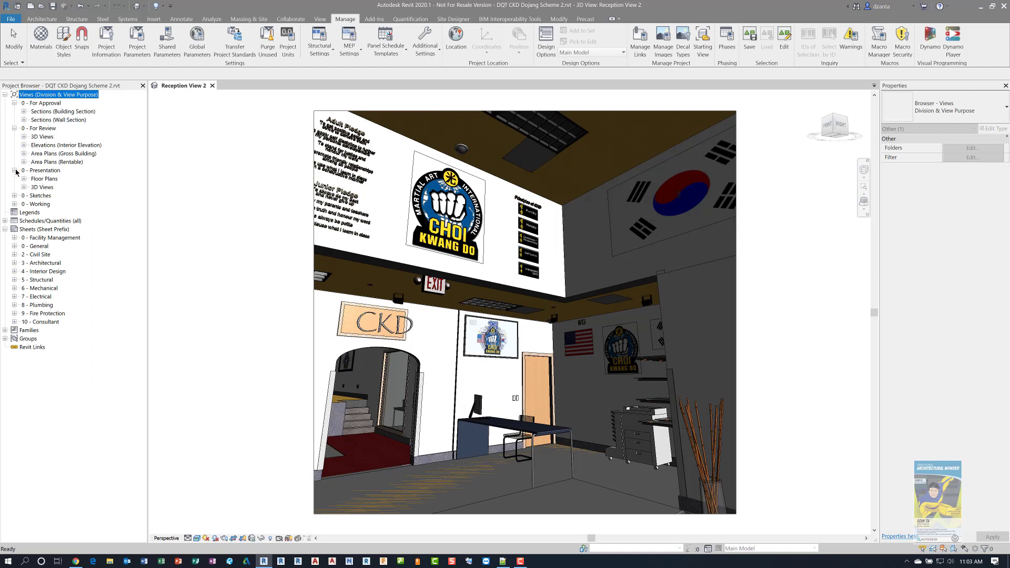
{"action": "left_click", "coordinate": [14, 195]}
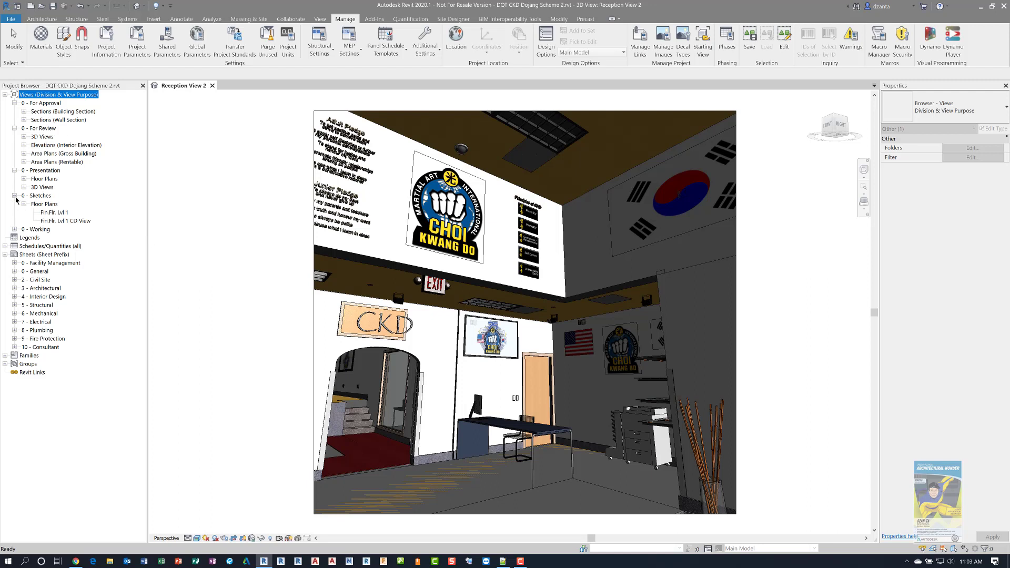
{"action": "left_click", "coordinate": [15, 229]}
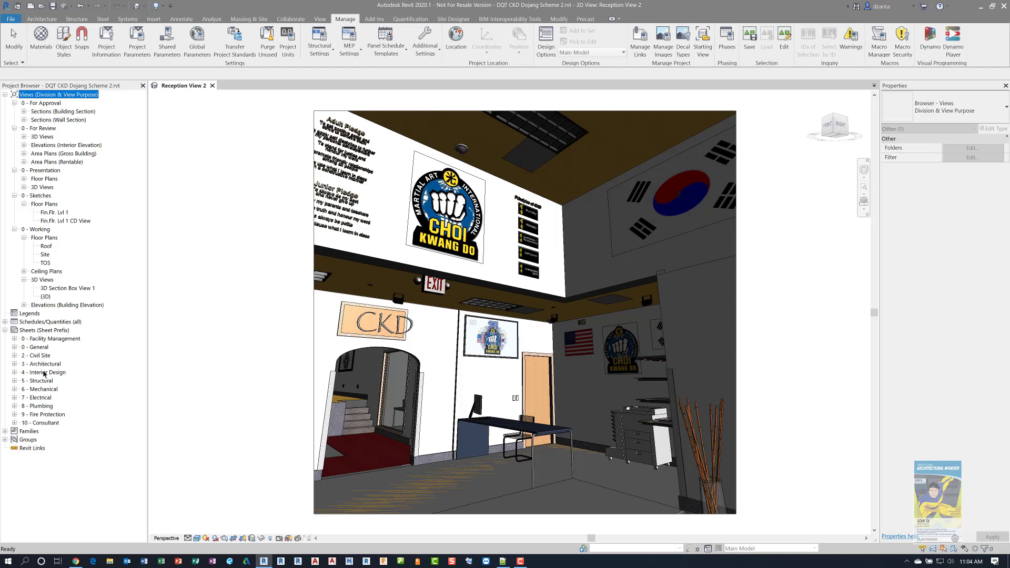
{"action": "left_click", "coordinate": [14, 367]}
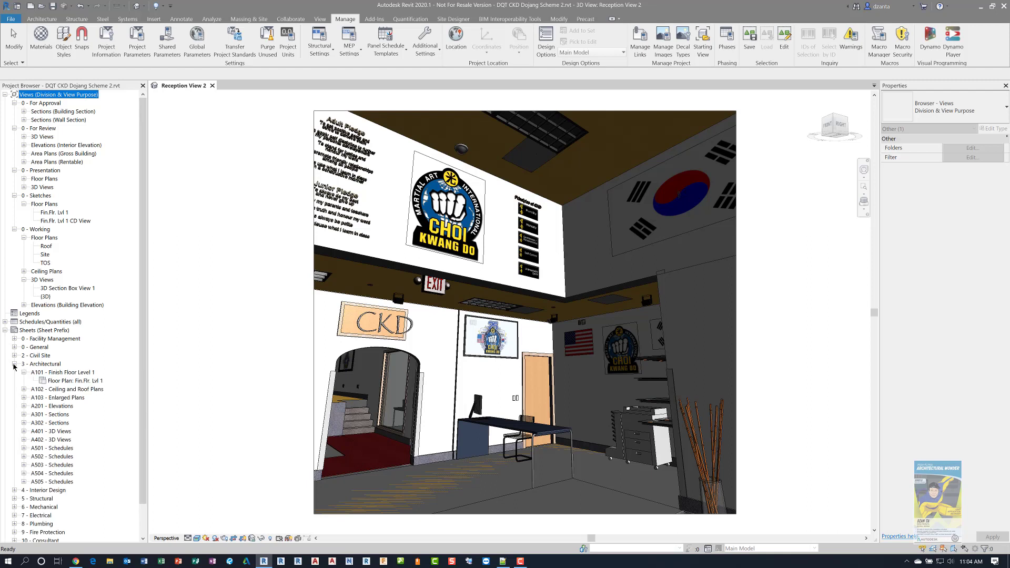
{"action": "scroll", "coordinate": [20, 347], "scroll_direction": "down", "scroll_amount": 2}
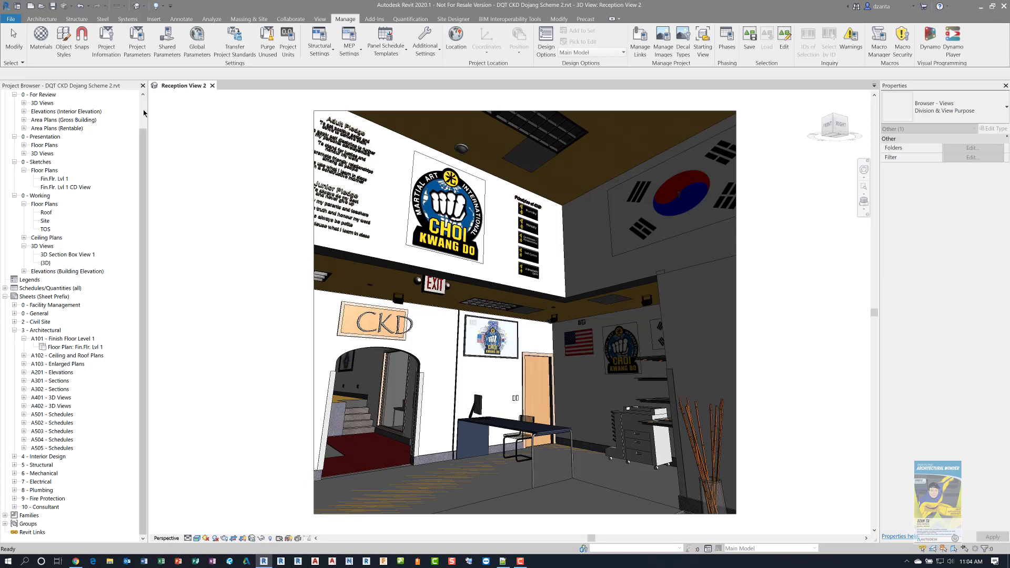
Step: Apply the 'all' browser organization scheme to the project's views
{"action": "scroll", "coordinate": [73, 104], "scroll_direction": "up", "scroll_amount": 2}
{"action": "right_click", "coordinate": [72, 95]}
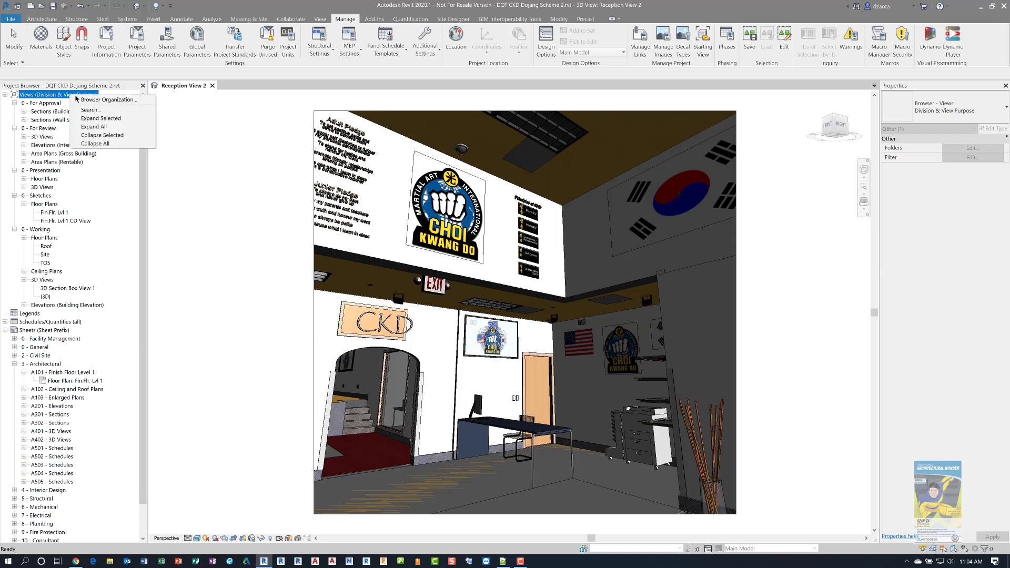
{"action": "left_click", "coordinate": [121, 99]}
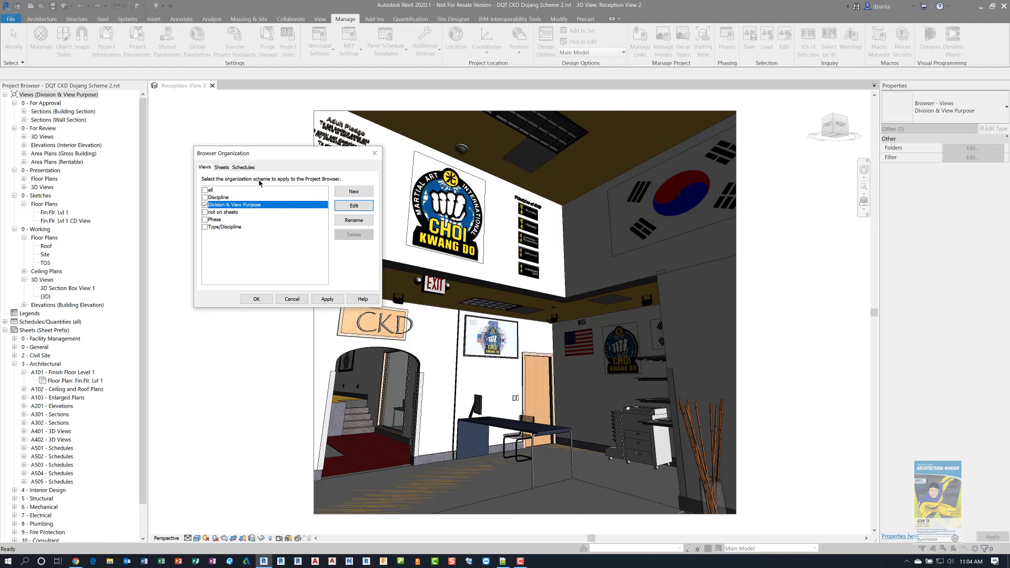
{"action": "left_click", "coordinate": [205, 190]}
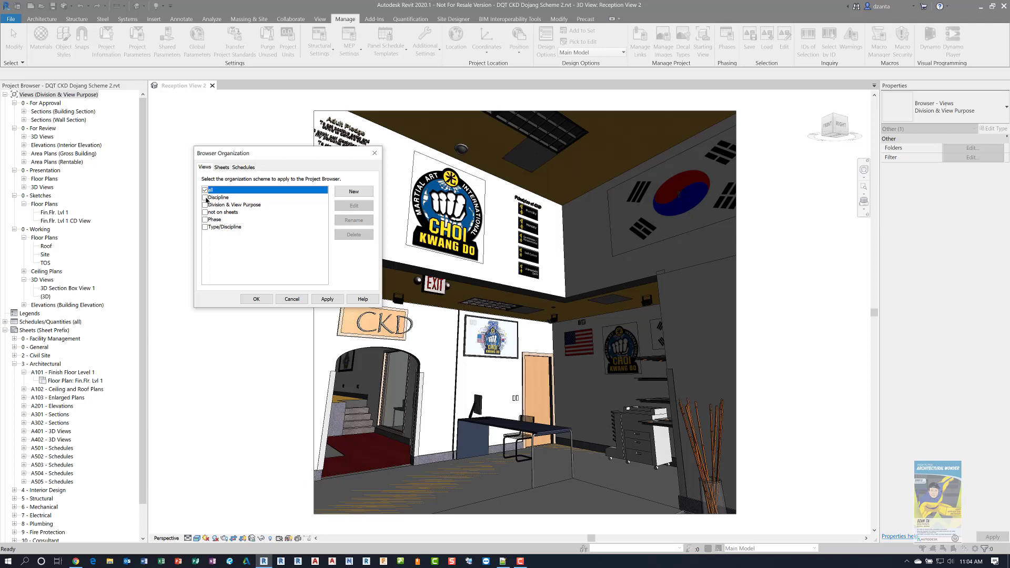
{"action": "left_click", "coordinate": [318, 298]}
{"action": "left_click", "coordinate": [256, 298]}
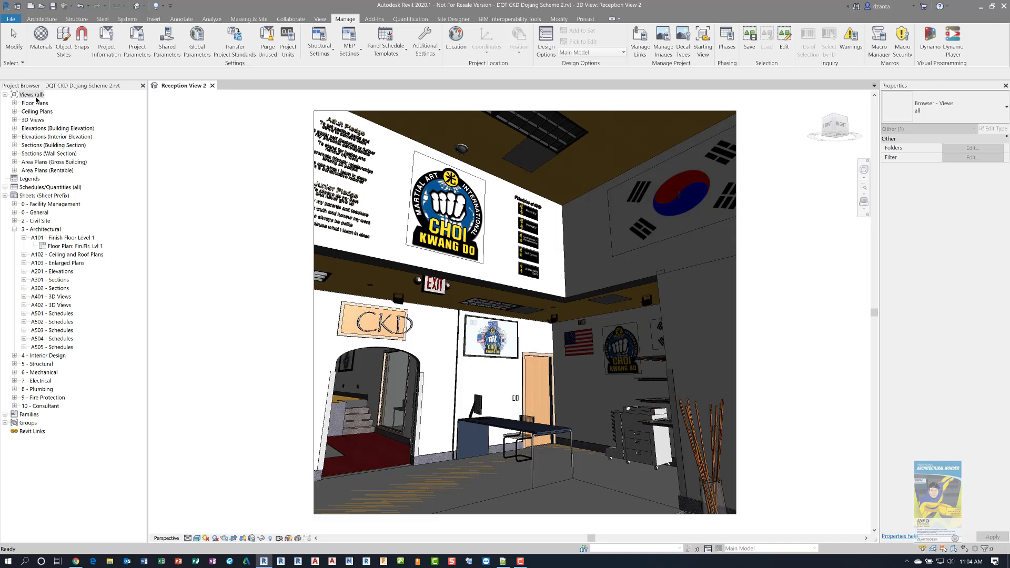
Step: Switch views to the Discipline scheme and expand the Coordination and Architectural groups
{"action": "right_click", "coordinate": [36, 97]}
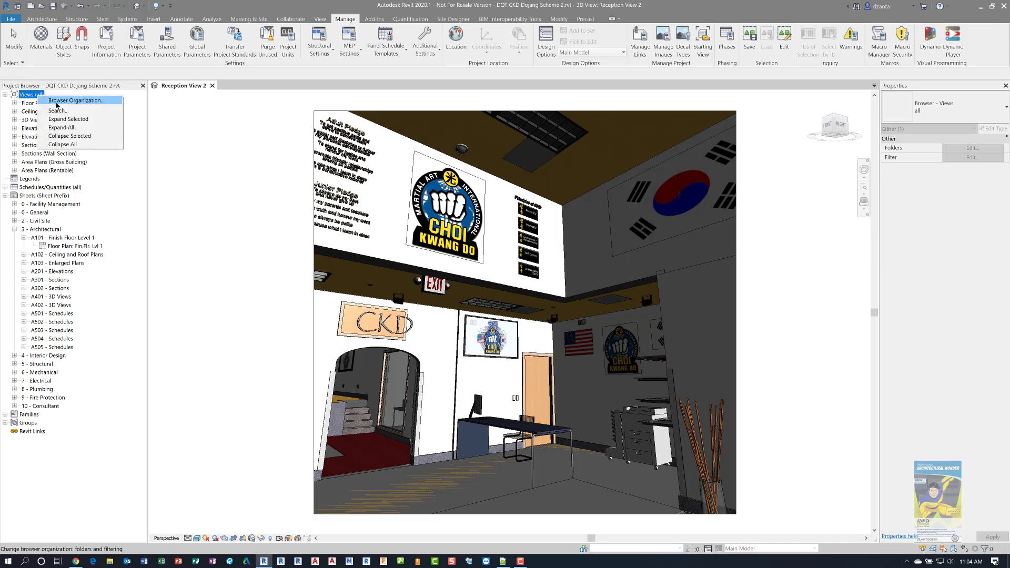
{"action": "left_click", "coordinate": [57, 103]}
{"action": "left_click", "coordinate": [204, 198]}
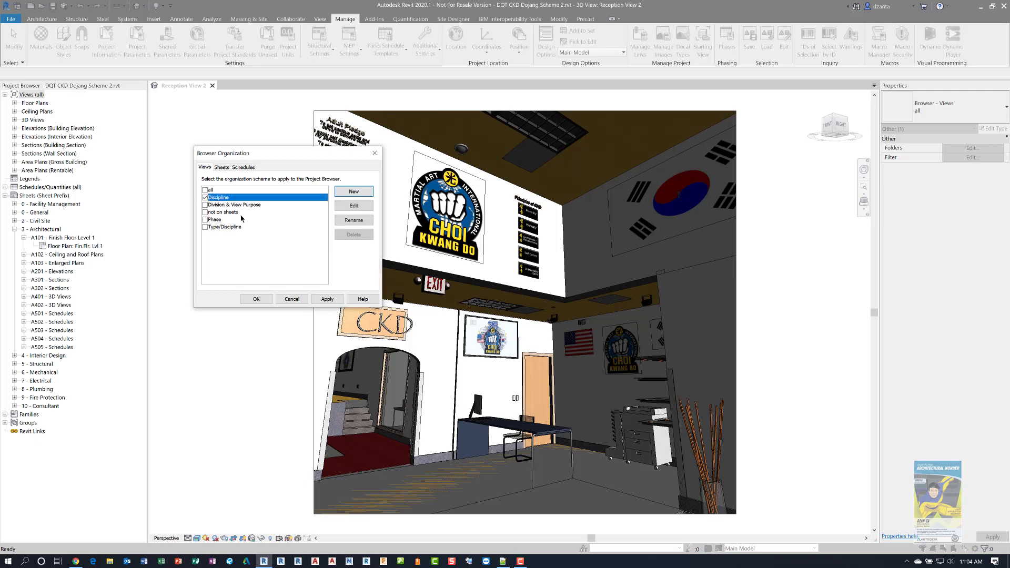
{"action": "left_click", "coordinate": [264, 300]}
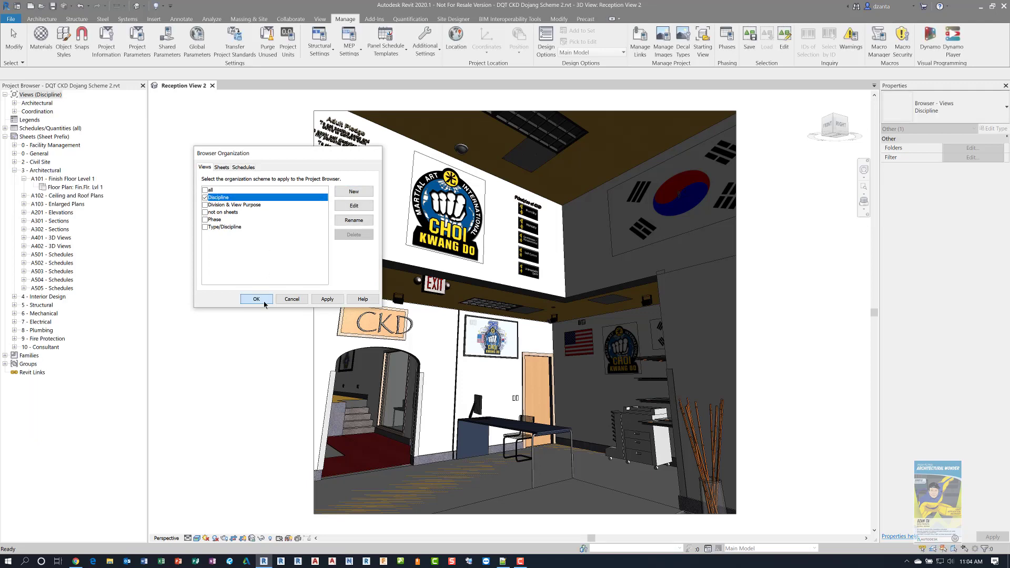
{"action": "left_click", "coordinate": [15, 111]}
{"action": "left_click", "coordinate": [14, 103]}
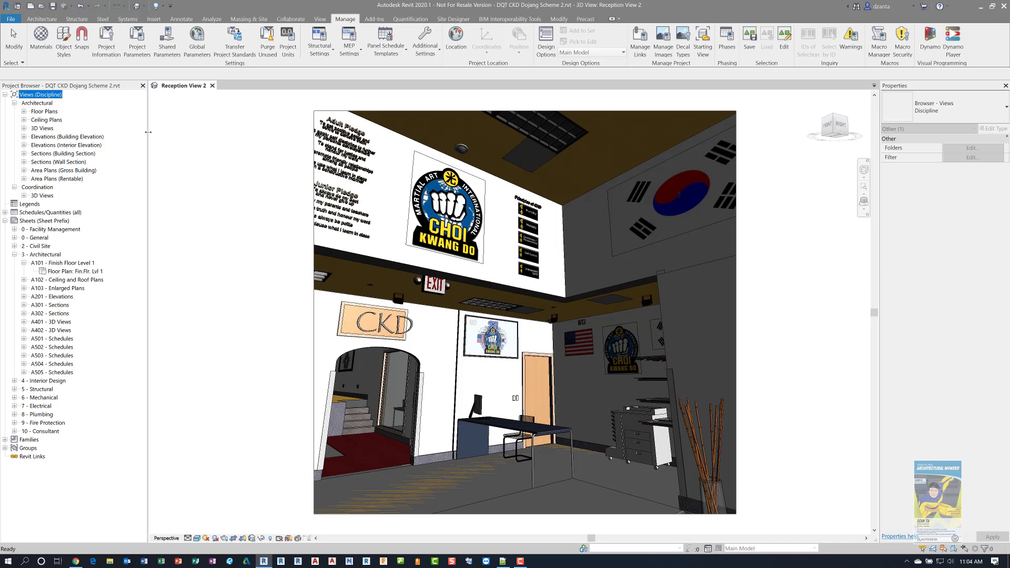
{"action": "left_click", "coordinate": [222, 137]}
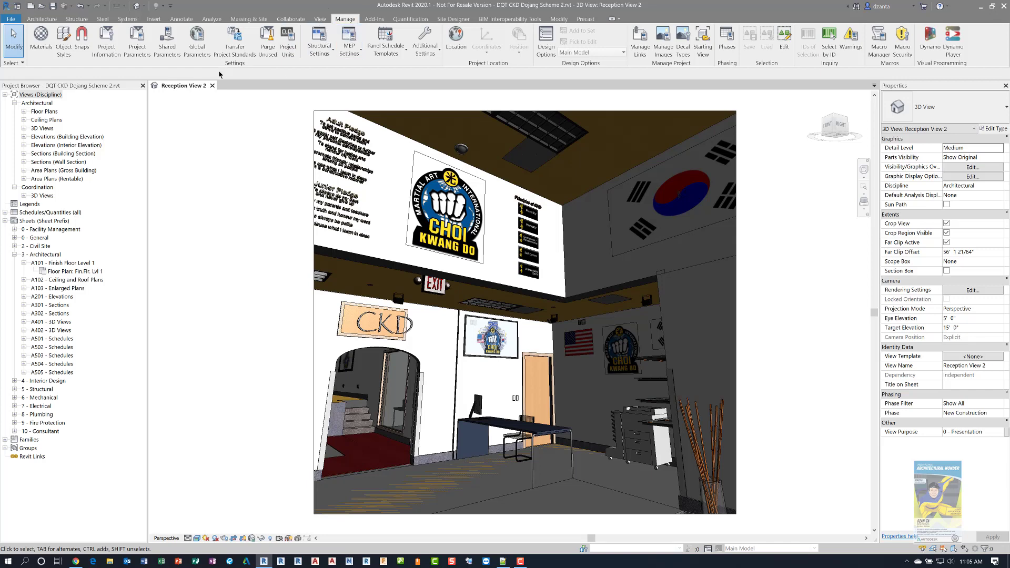
{"action": "left_click", "coordinate": [135, 53]}
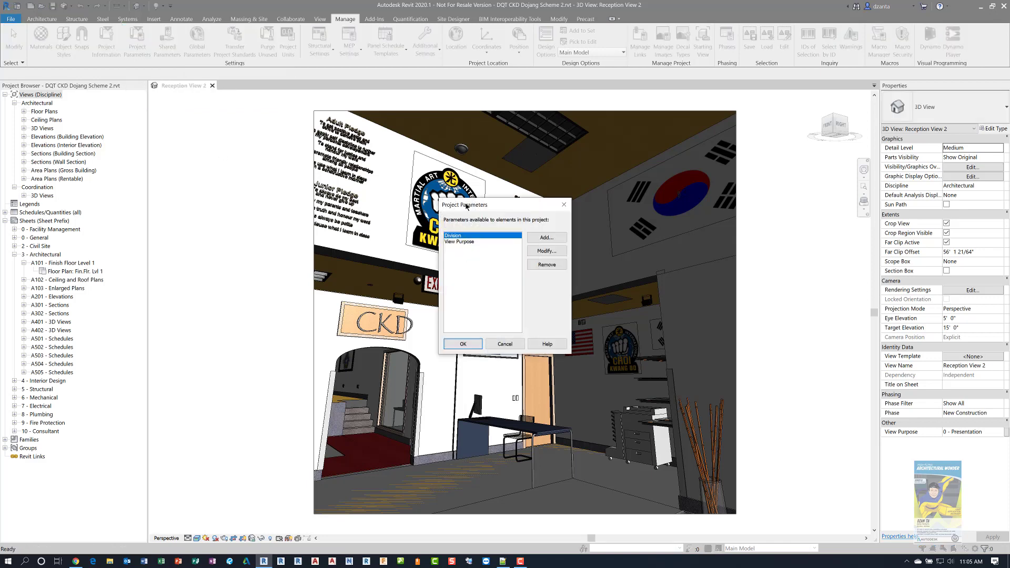
{"action": "left_click_drag", "start_coordinate": [466, 206], "coordinate": [213, 140]}
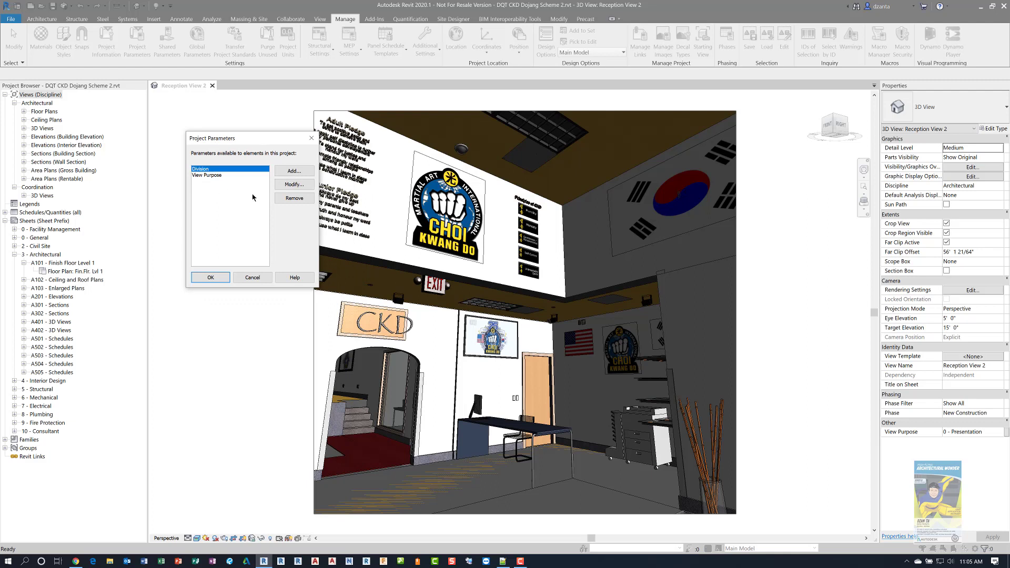
{"action": "left_click", "coordinate": [203, 172]}
{"action": "left_click", "coordinate": [202, 178]}
{"action": "left_click", "coordinate": [202, 177]}
{"action": "left_click", "coordinate": [284, 187]}
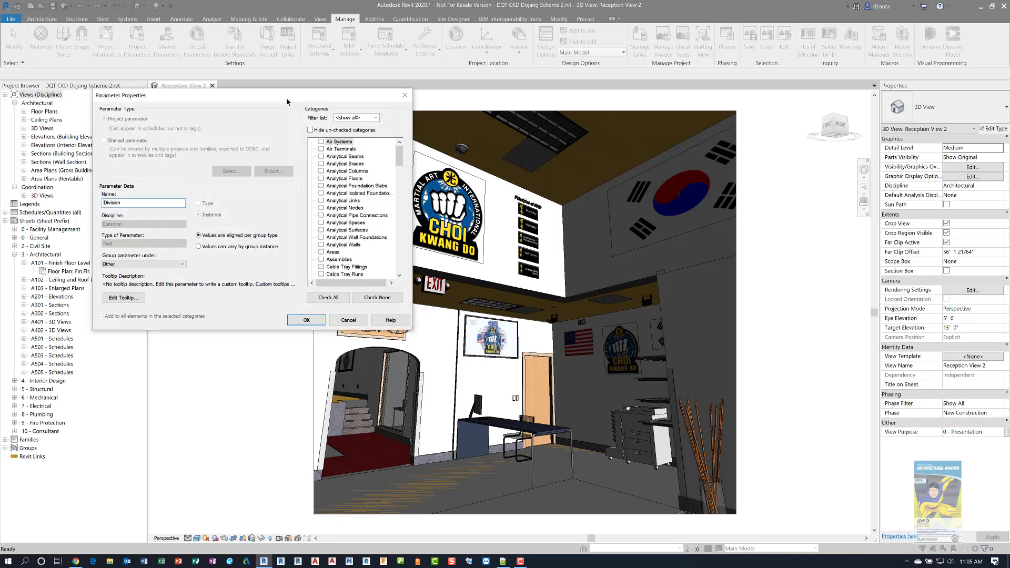
{"action": "left_click_drag", "start_coordinate": [288, 101], "coordinate": [367, 112]}
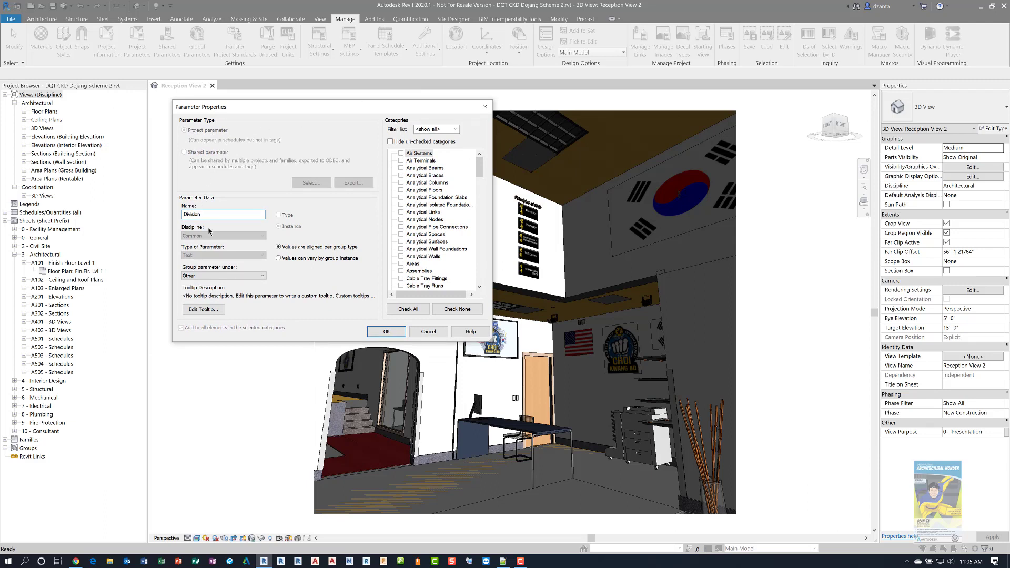
{"action": "left_click", "coordinate": [202, 257]}
{"action": "left_click", "coordinate": [219, 275]}
{"action": "left_click_drag", "start_coordinate": [478, 170], "coordinate": [483, 252]}
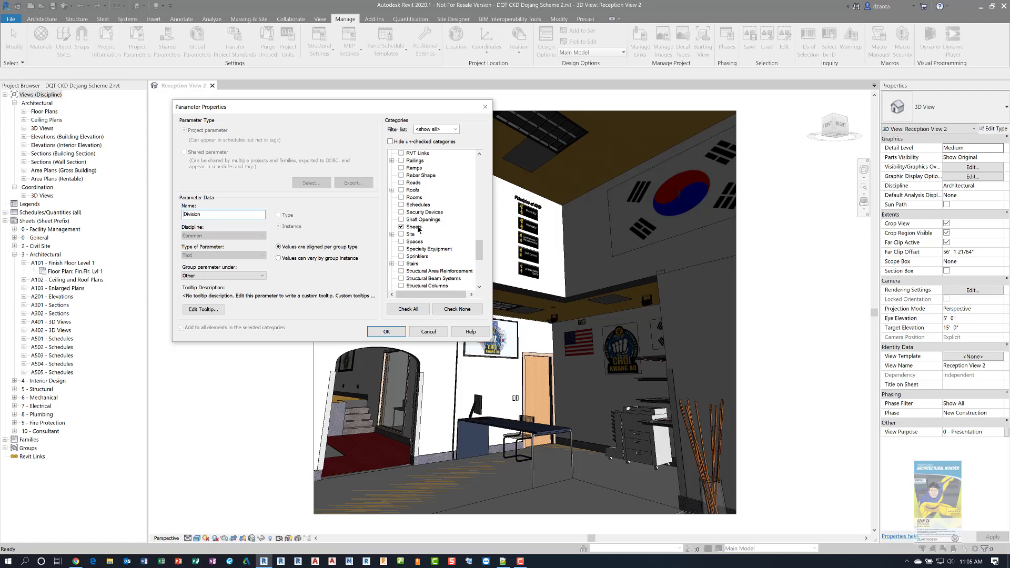
Step: Close the Division settings, verify View Purpose includes the Views category, and exit Project Parameters
{"action": "left_click", "coordinate": [428, 331]}
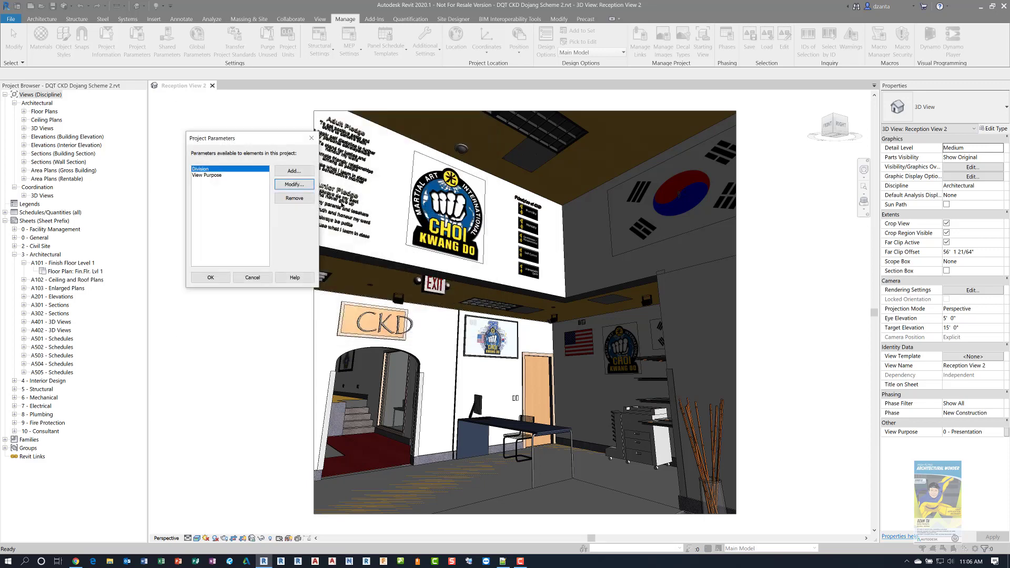
{"action": "left_click", "coordinate": [206, 178]}
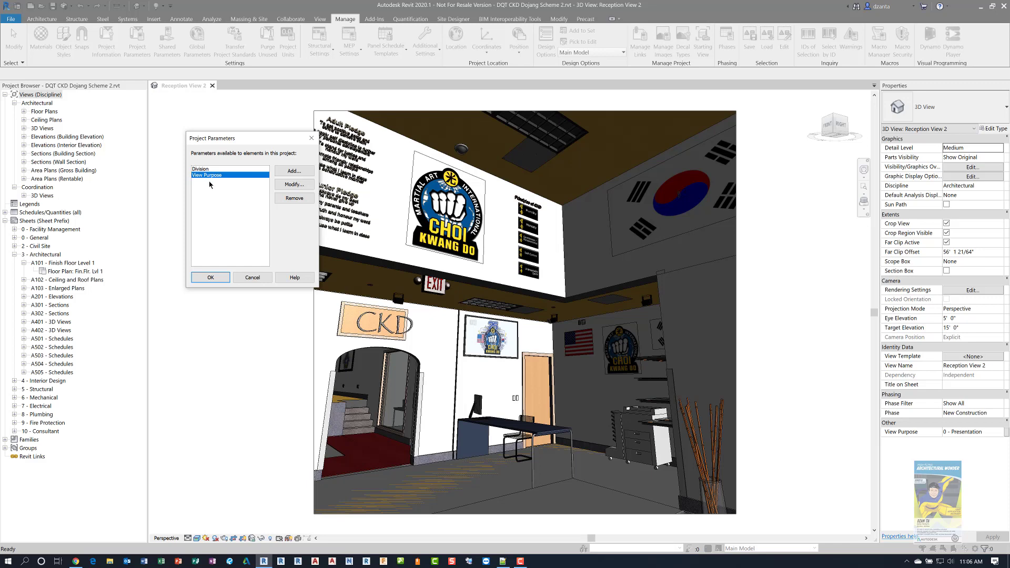
{"action": "left_click", "coordinate": [301, 185]}
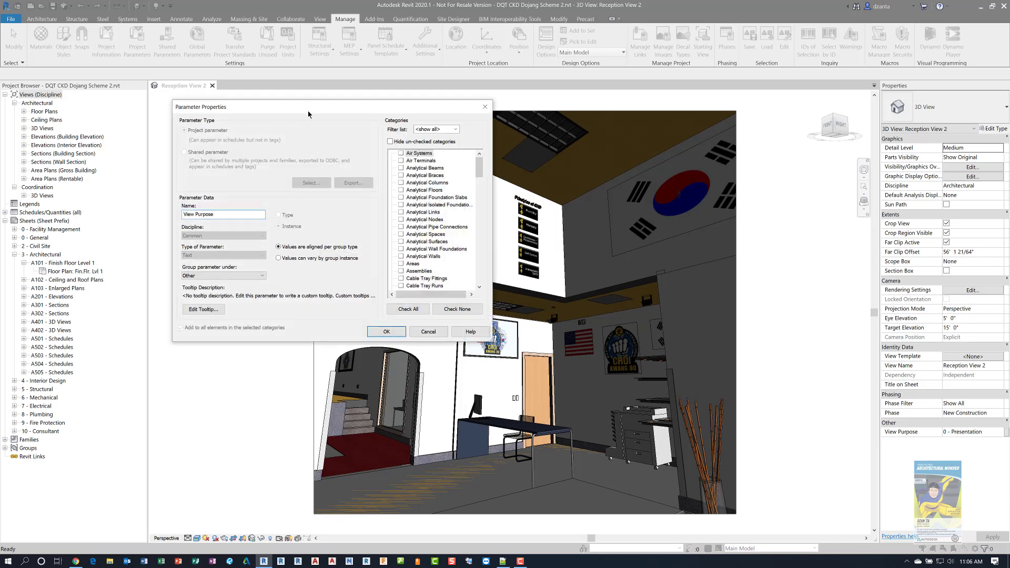
{"action": "left_click_drag", "start_coordinate": [309, 106], "coordinate": [407, 176]}
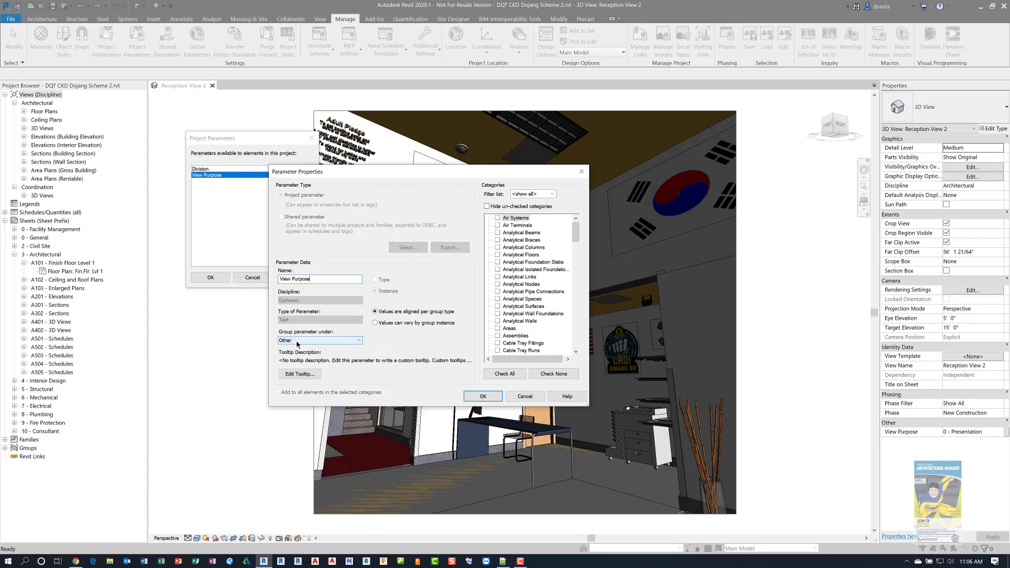
{"action": "left_click_drag", "start_coordinate": [576, 235], "coordinate": [576, 337]}
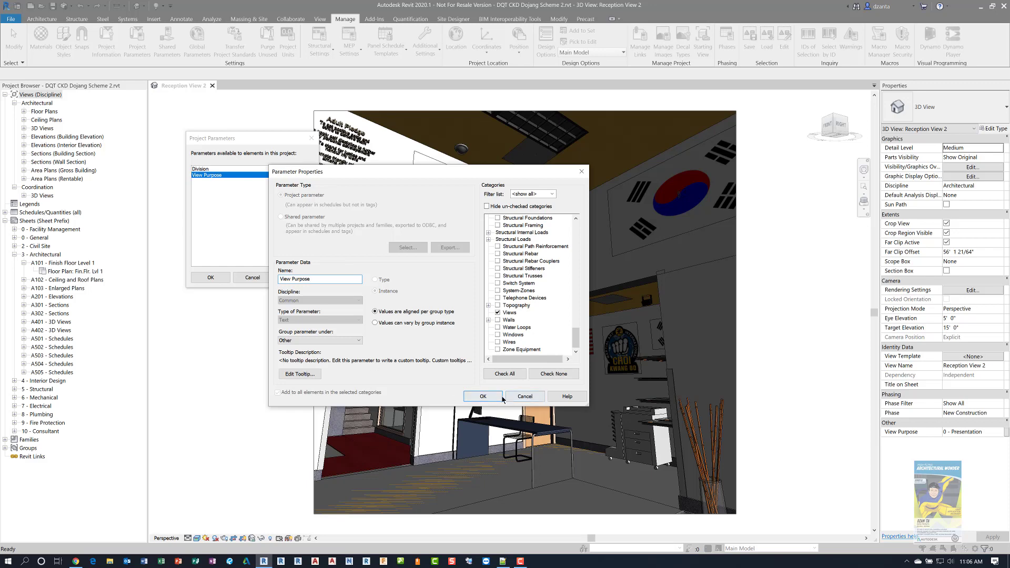
{"action": "left_click", "coordinate": [483, 396]}
{"action": "left_click", "coordinate": [252, 277]}
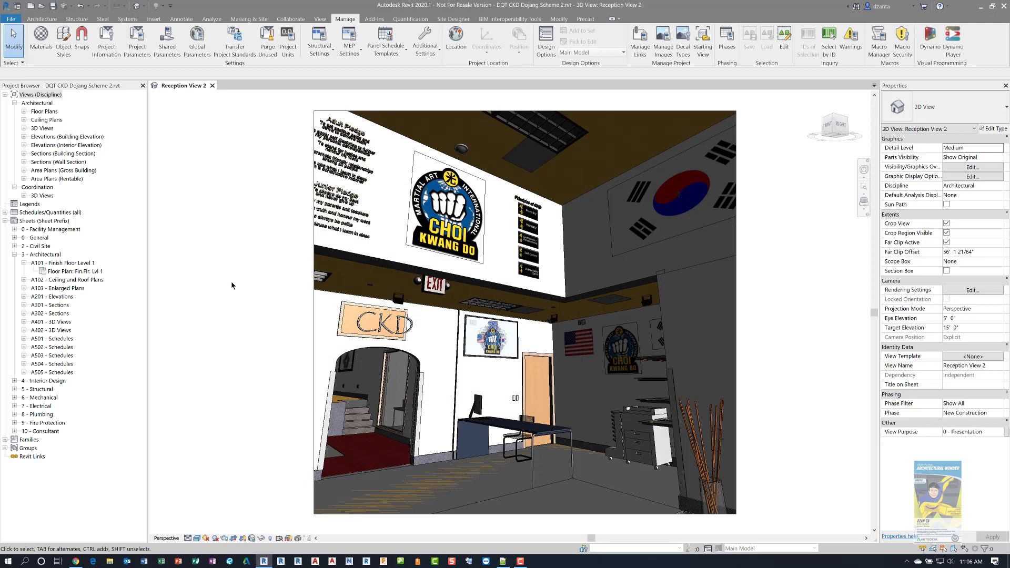
Step: Expand Floor Plans and review the Audience Viewing Area callout's View Purpose options without changing them
{"action": "left_click", "coordinate": [23, 111]}
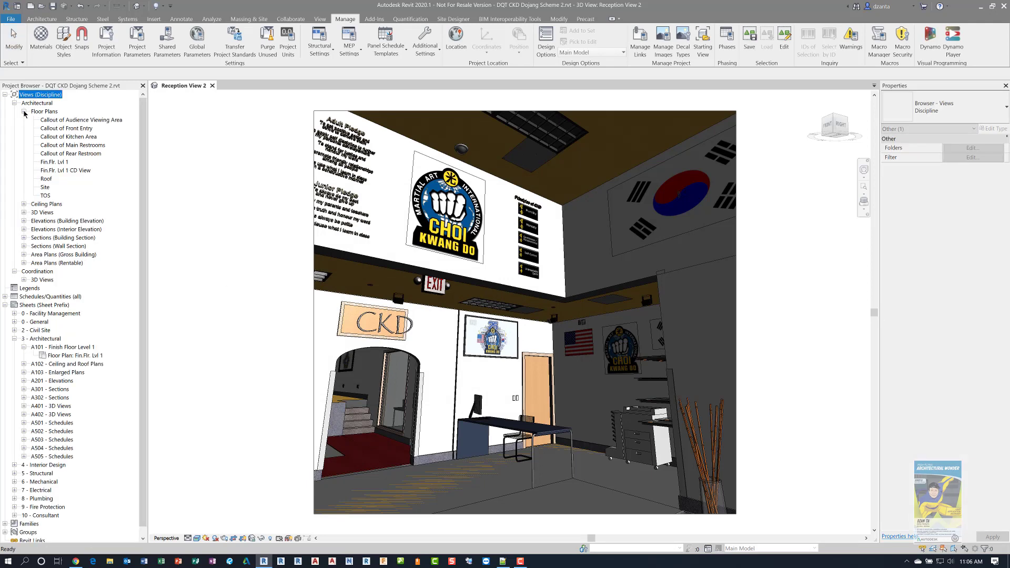
{"action": "left_click", "coordinate": [62, 120]}
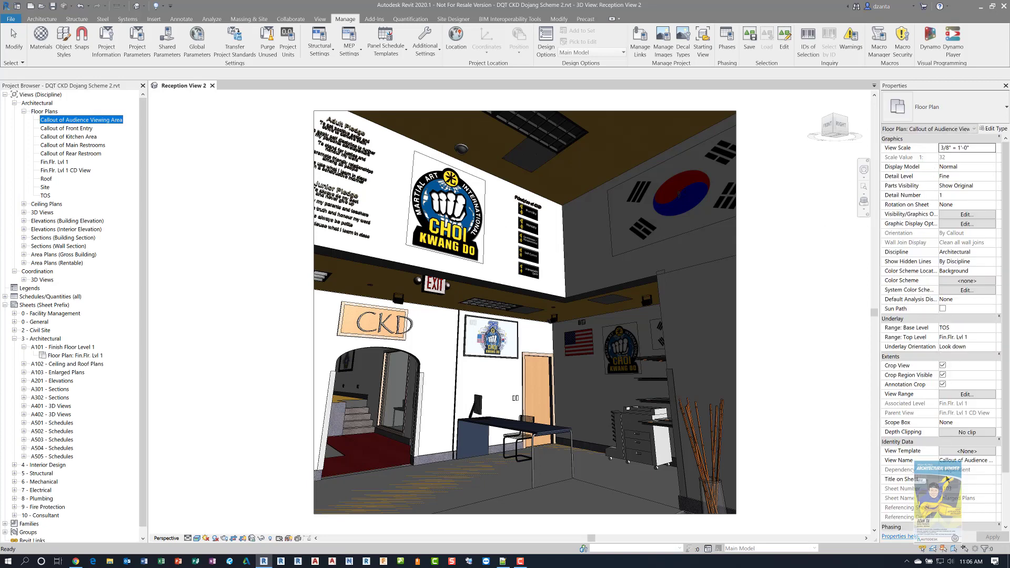
{"action": "scroll", "coordinate": [947, 480], "scroll_direction": "down", "scroll_amount": 3}
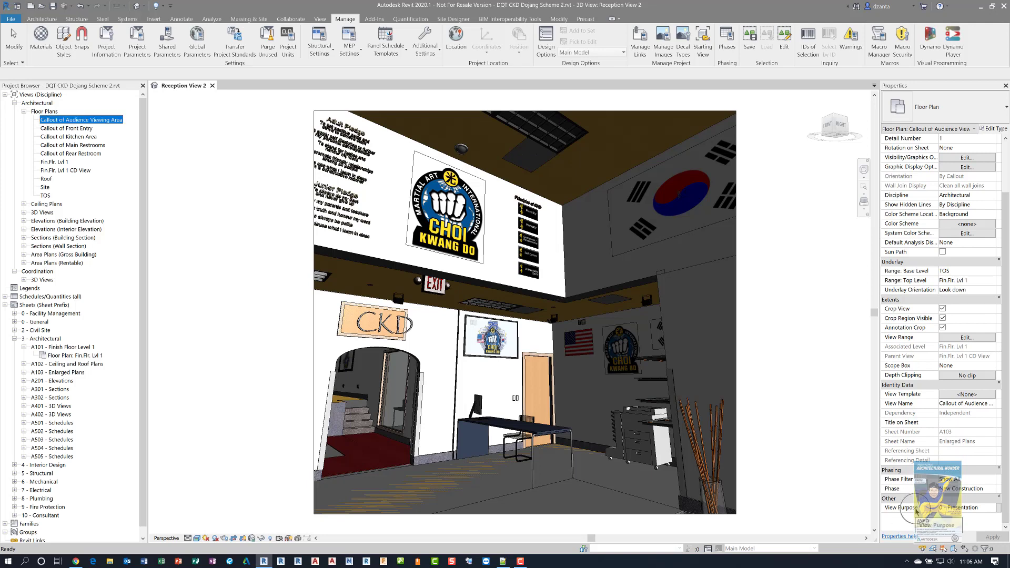
{"action": "left_click", "coordinate": [989, 509]}
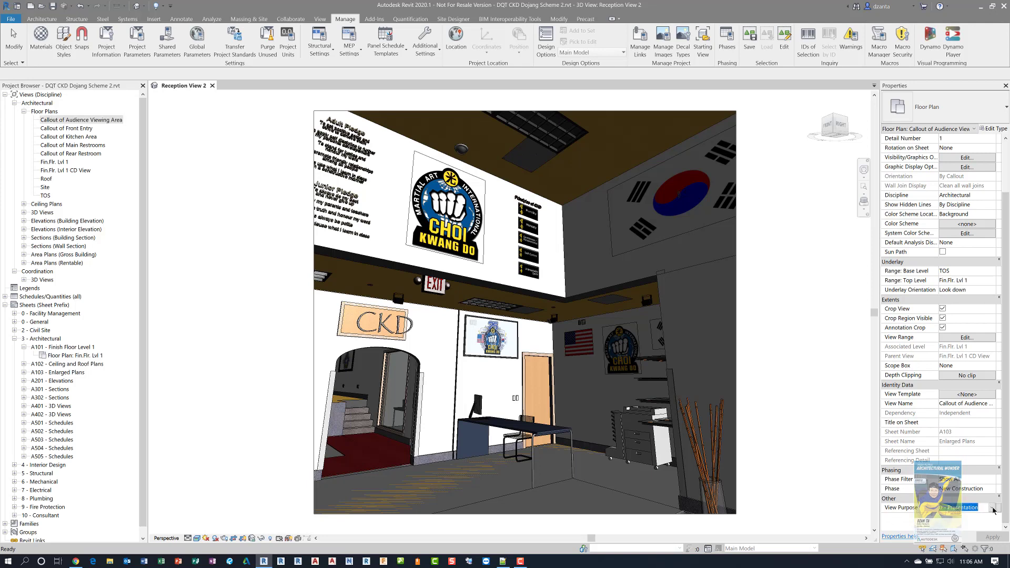
{"action": "left_click", "coordinate": [992, 508]}
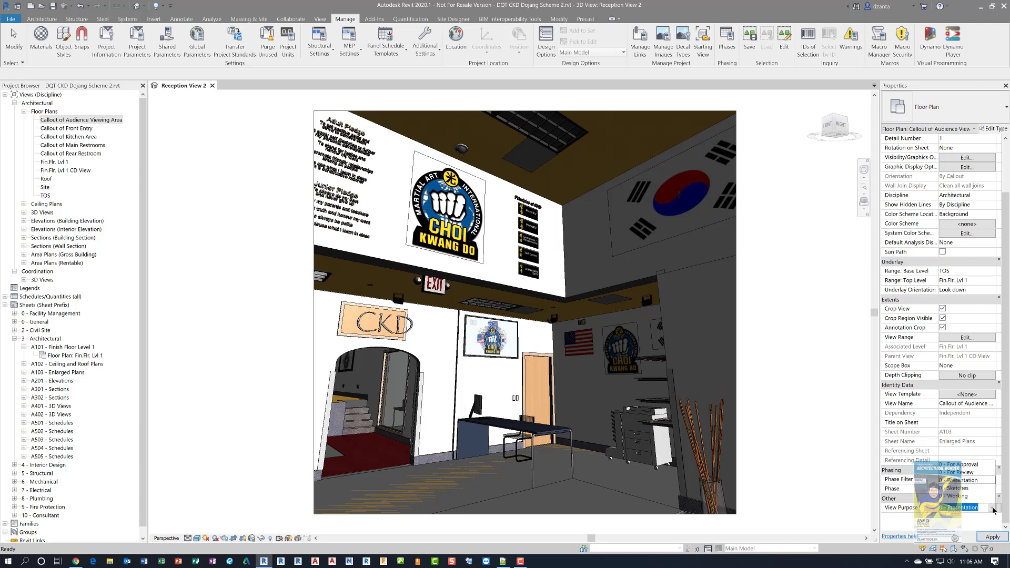
{"action": "left_click", "coordinate": [971, 489]}
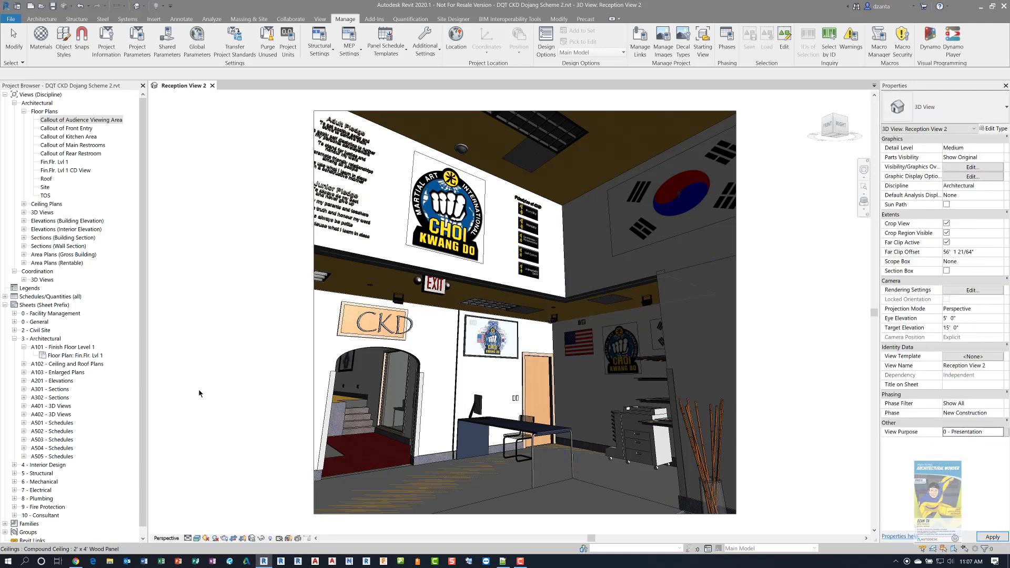
Step: Open sheet A101 - Finish Floor Level 1, check the Division list, and keep 3 - Architectural
{"action": "left_click", "coordinate": [63, 347]}
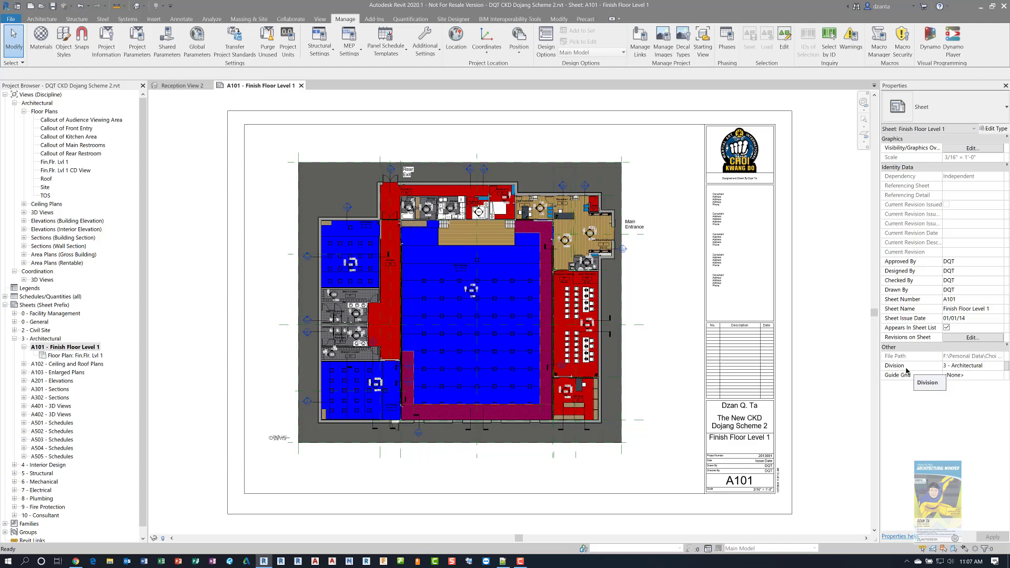
{"action": "left_click", "coordinate": [1000, 367]}
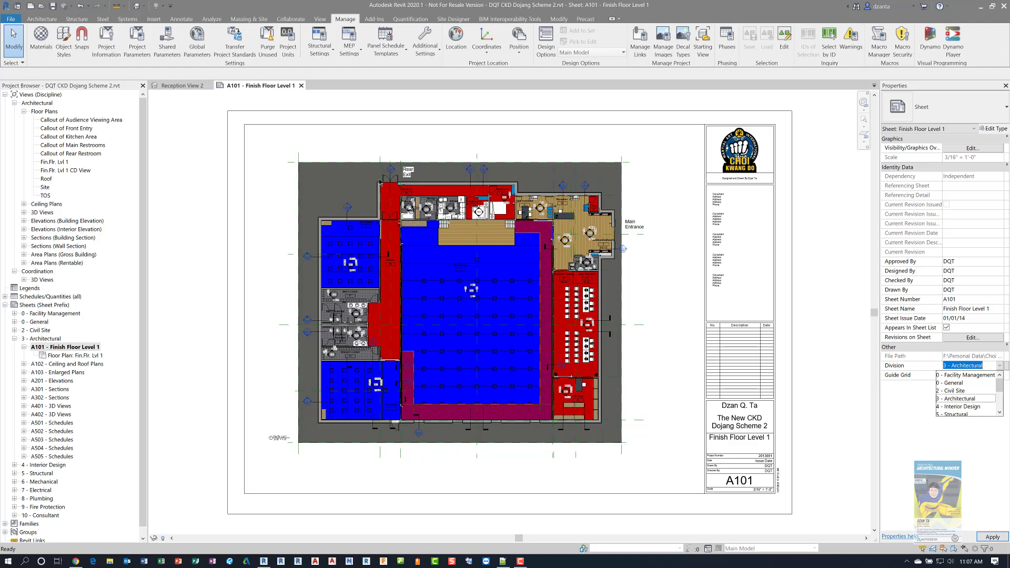
{"action": "left_click", "coordinate": [207, 145]}
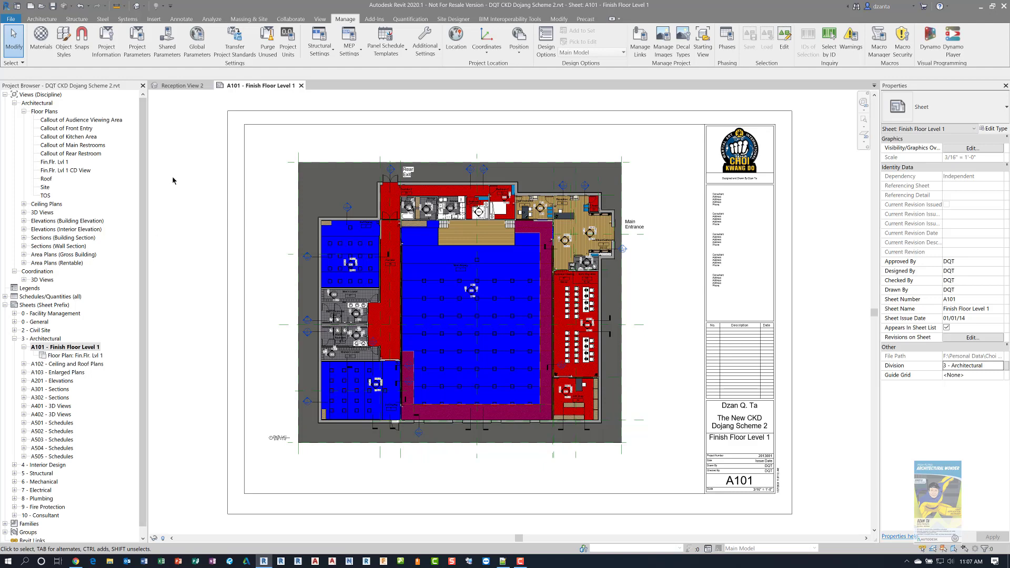
Step: Select the Division & View Purpose views scheme and accept its View Purpose, Family and Type grouping
{"action": "right_click", "coordinate": [48, 95]}
{"action": "left_click", "coordinate": [77, 100]}
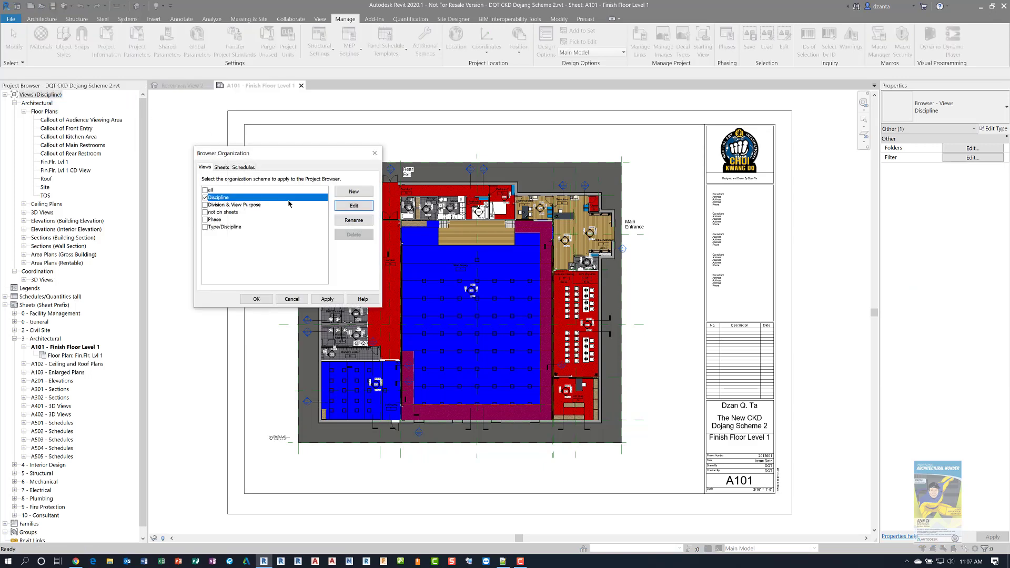
{"action": "left_click", "coordinate": [205, 205]}
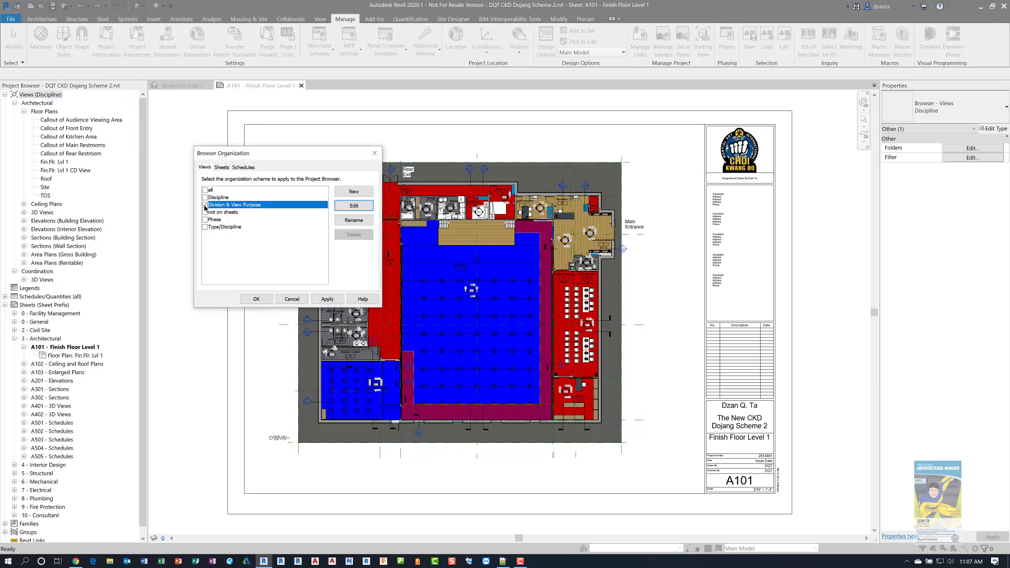
{"action": "left_click", "coordinate": [357, 218]}
{"action": "left_click", "coordinate": [379, 144]}
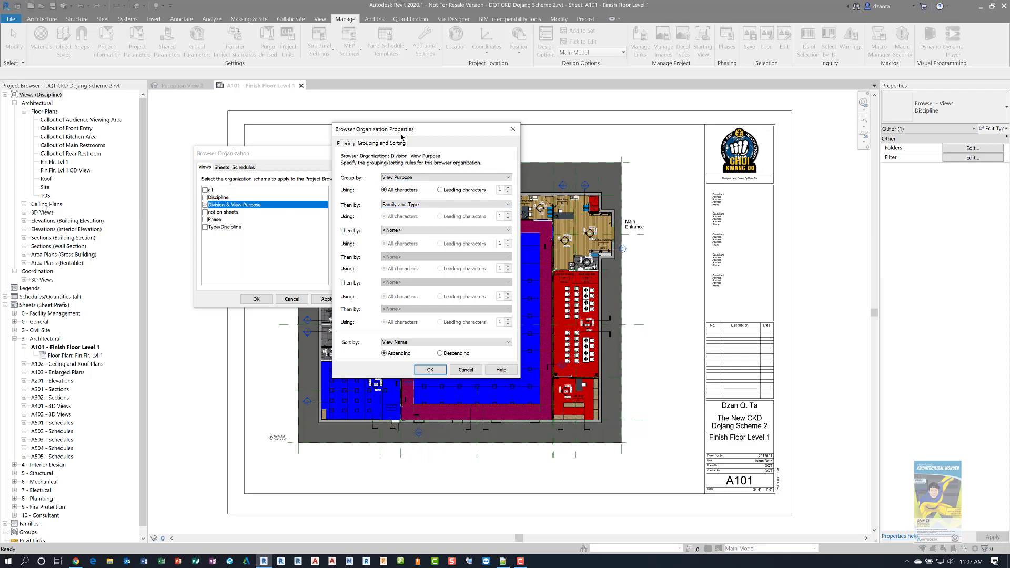
{"action": "left_click", "coordinate": [429, 369]}
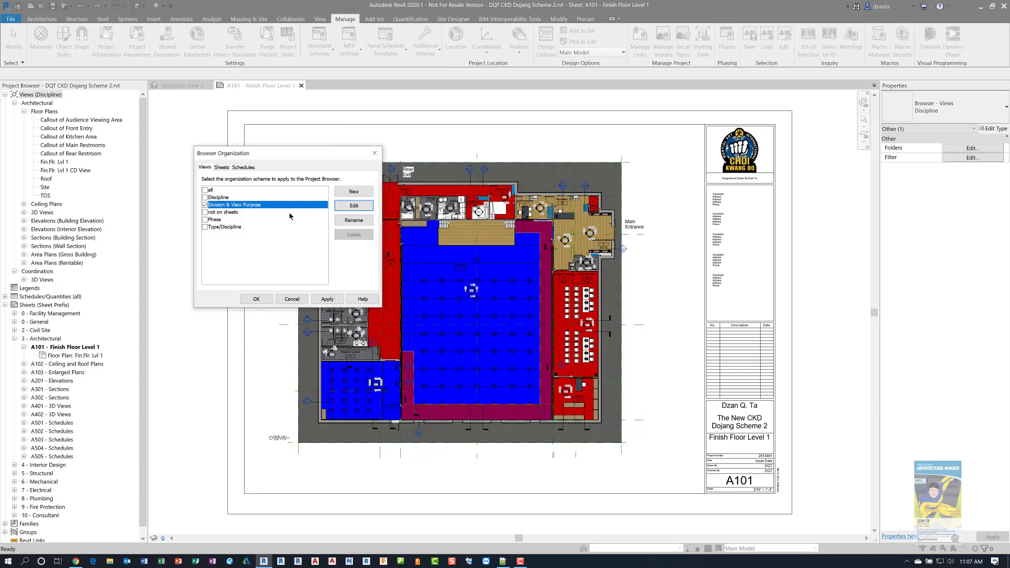
Step: Review Sheet Prefix grouping by Division's first 25 characters, sorted by sheet number
{"action": "left_click", "coordinate": [221, 168]}
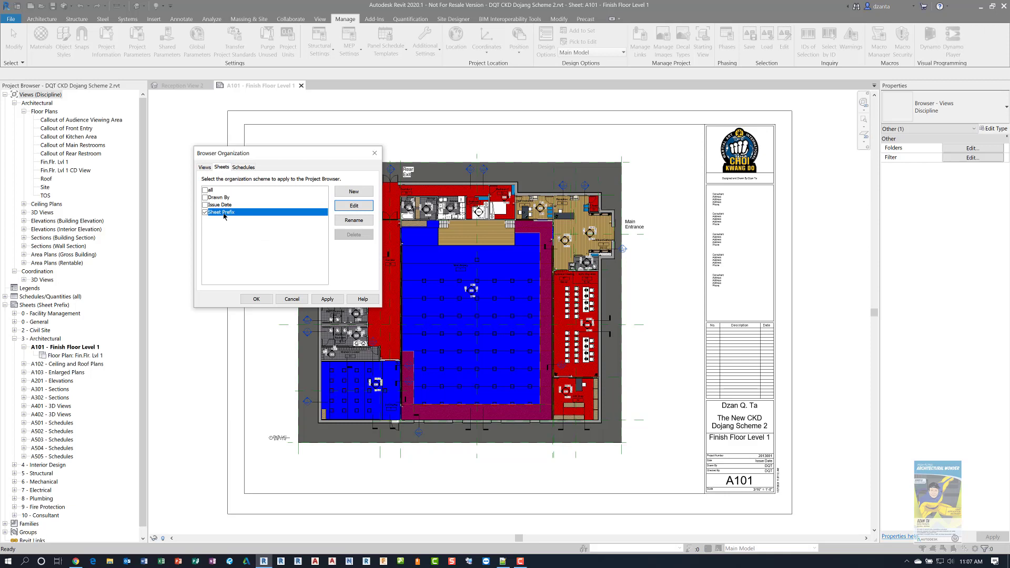
{"action": "left_click", "coordinate": [350, 208]}
{"action": "left_click", "coordinate": [380, 143]}
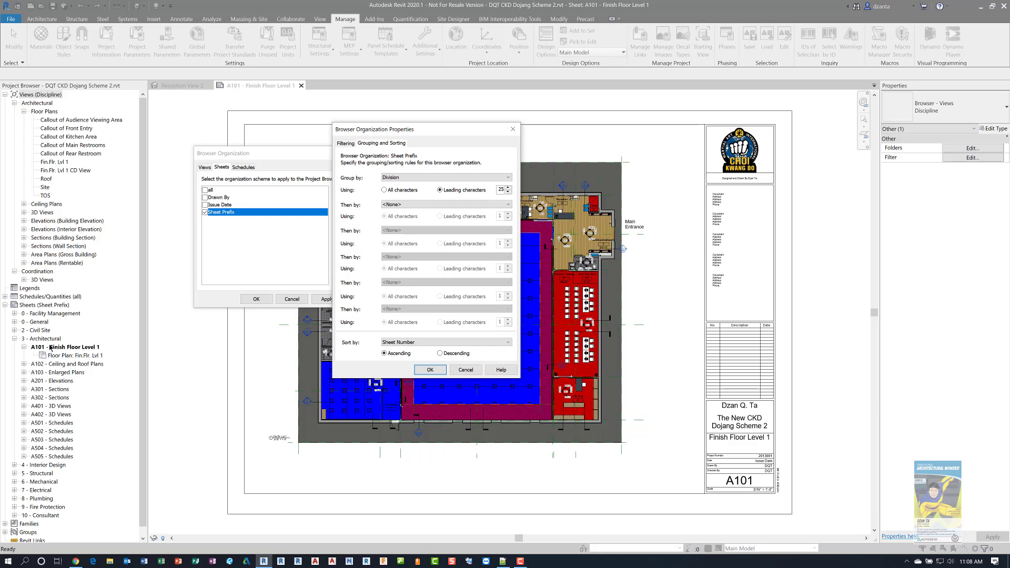
{"action": "left_click", "coordinate": [466, 370]}
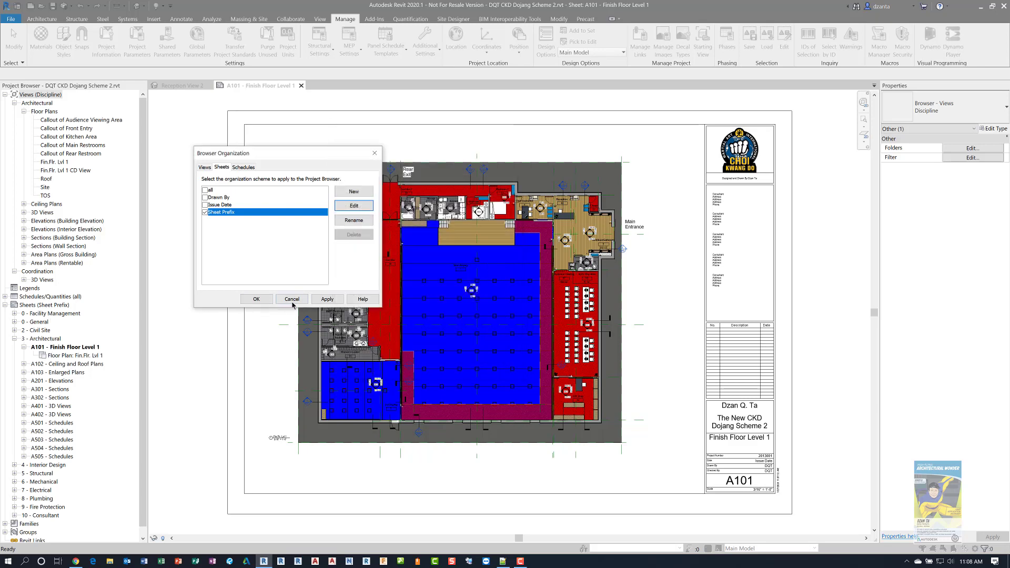
Step: Apply the Division & View Purpose scheme and close Browser Organization with OK
{"action": "left_click", "coordinate": [260, 299]}
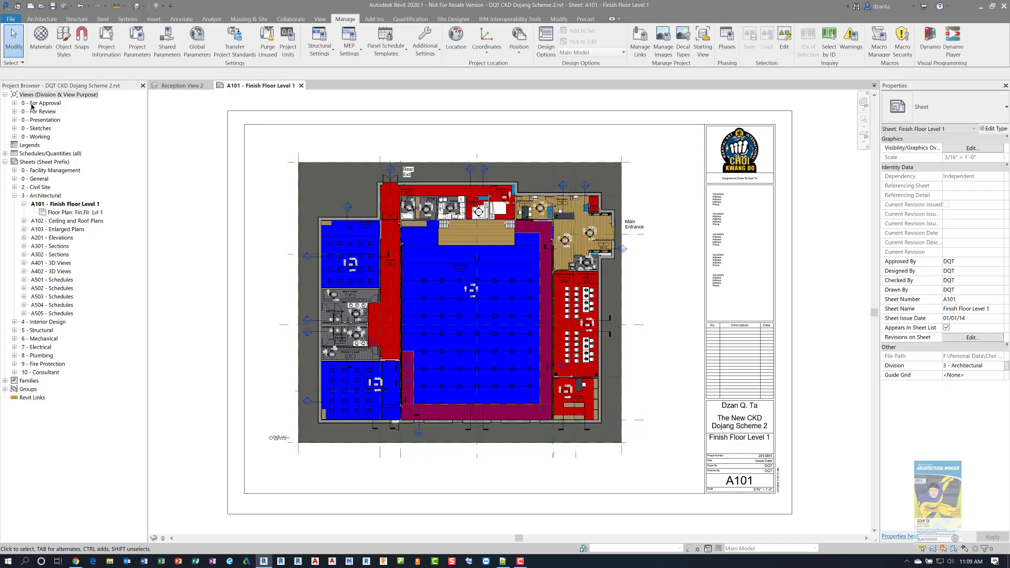
Step: Set building Sections 1–10 to View Purpose 6 - For Approval and collapse that group
{"action": "left_click", "coordinate": [15, 103]}
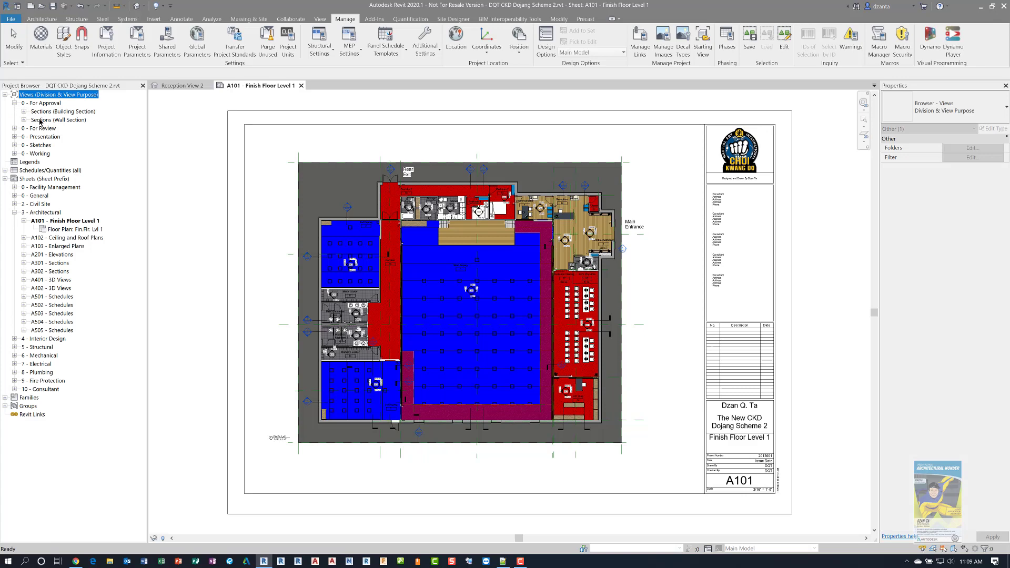
{"action": "left_click", "coordinate": [24, 111]}
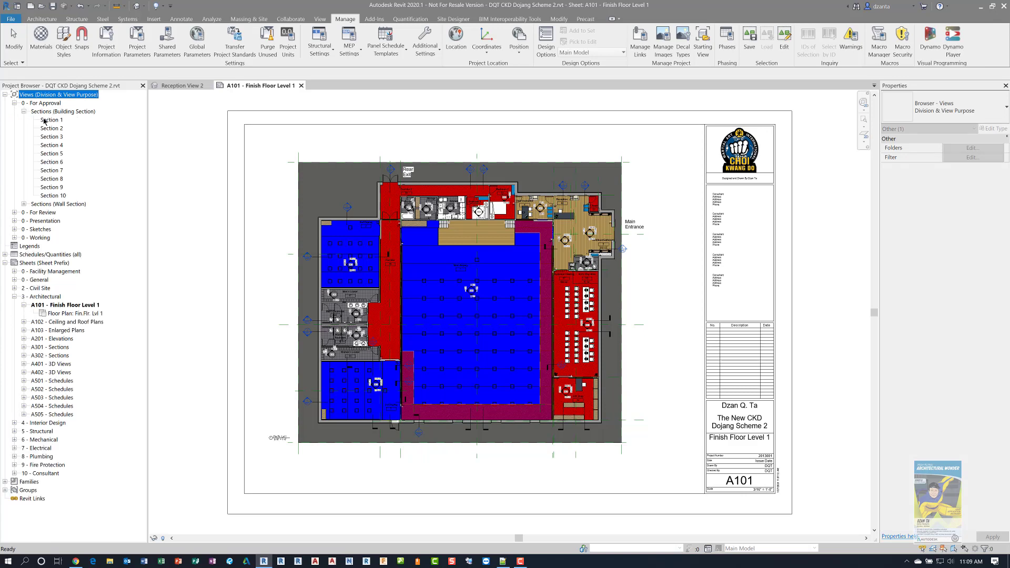
{"action": "left_click", "coordinate": [44, 120]}
{"action": "left_click", "coordinate": [53, 195], "text": "shift"}
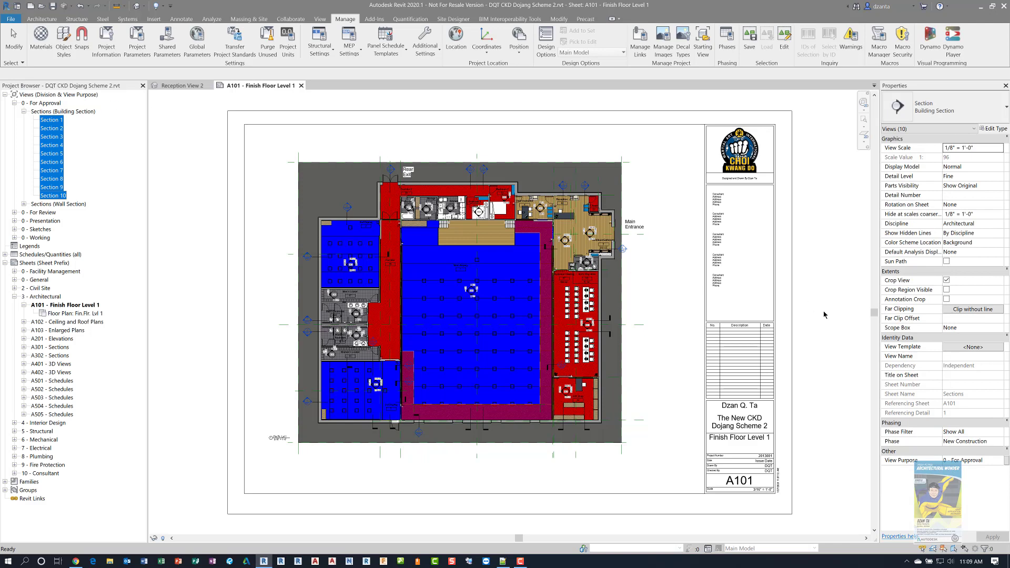
{"action": "left_click", "coordinate": [984, 462]}
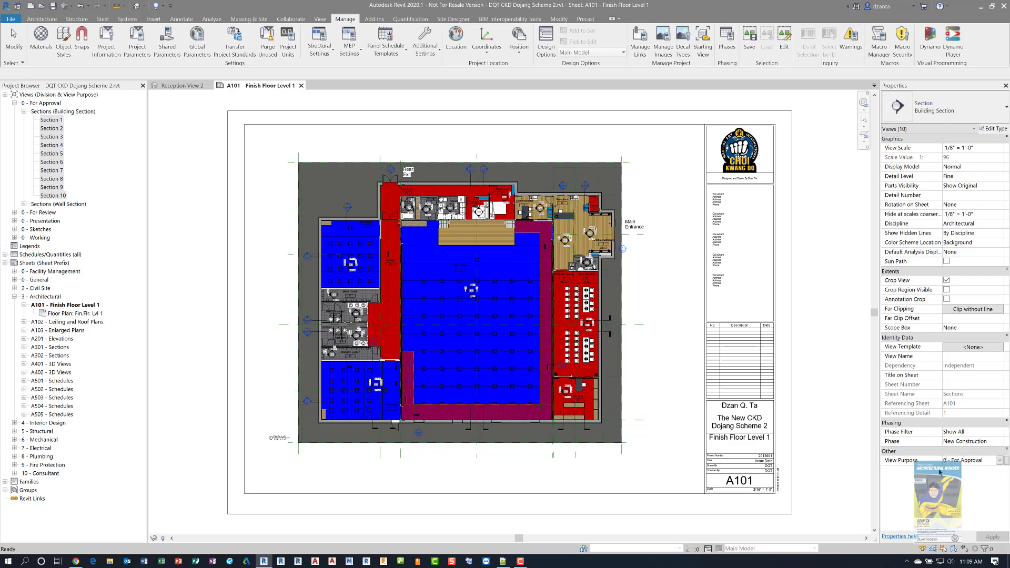
{"action": "key", "text": "BackSpace"}
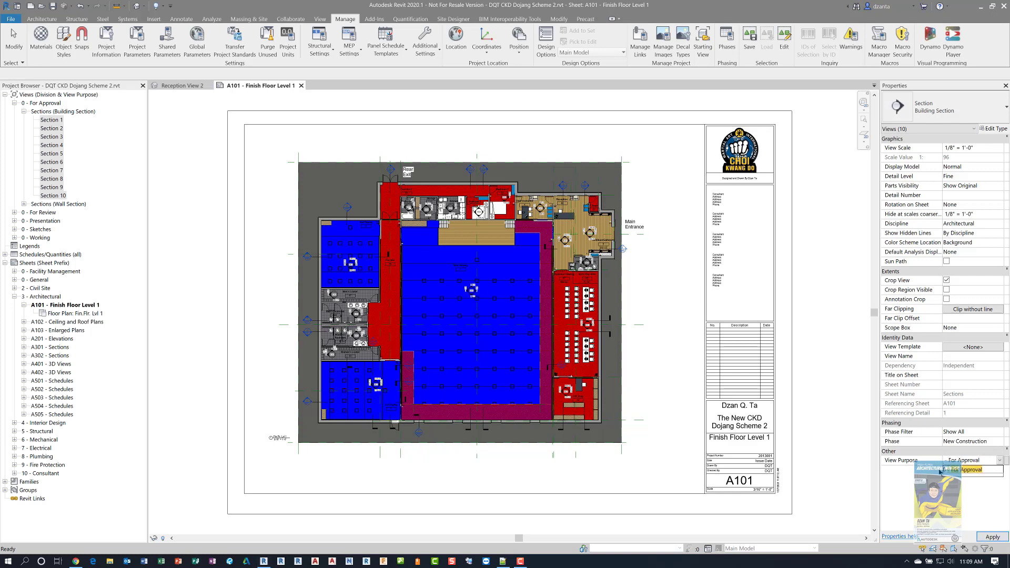
{"action": "type", "text": "6 -"}
{"action": "key", "text": "Return"}
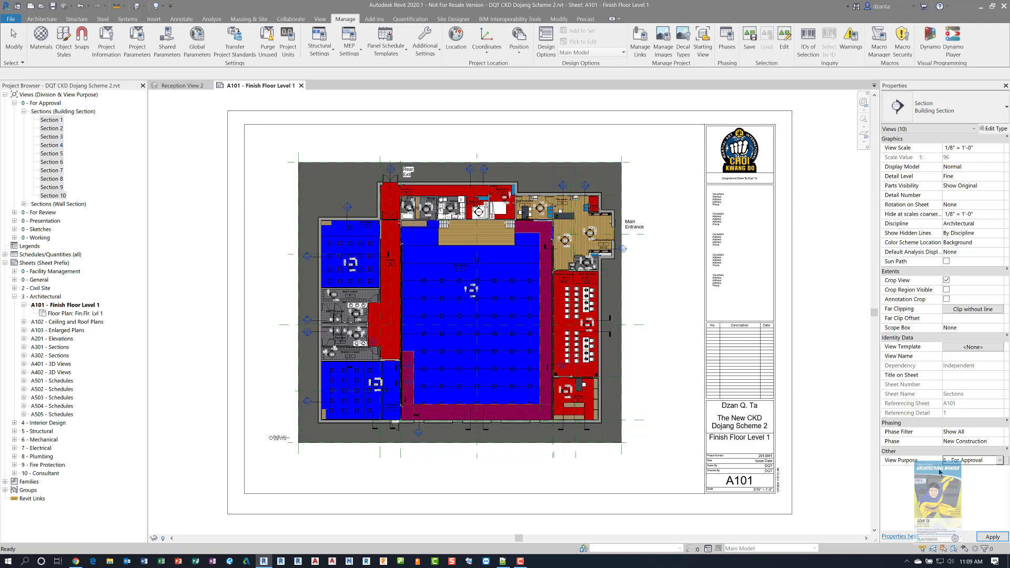
{"action": "left_click", "coordinate": [185, 131]}
{"action": "left_click", "coordinate": [15, 154]}
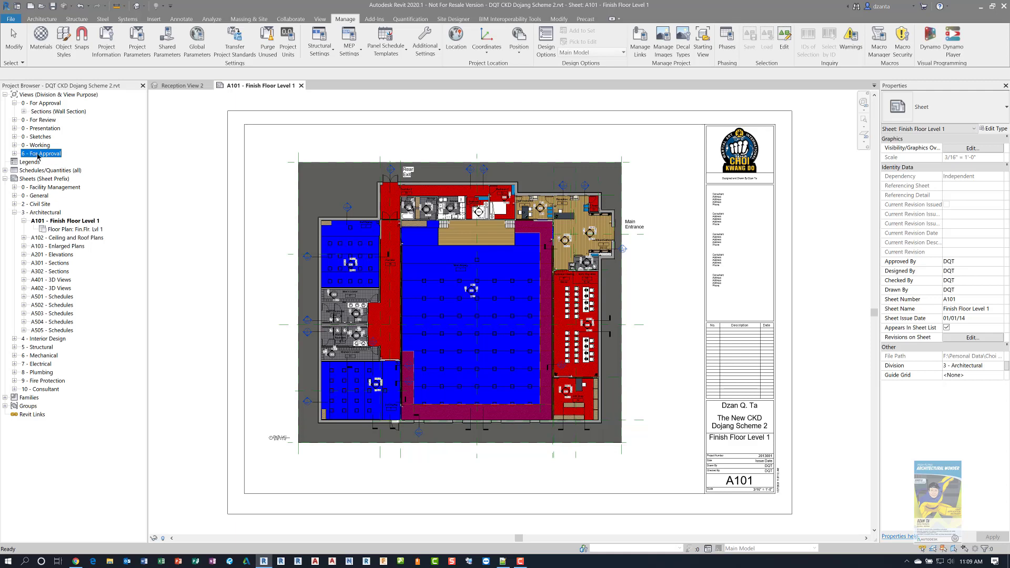
Step: Set wall Sections 11–16 to View Purpose 6 - For Approval and collapse the group
{"action": "left_click", "coordinate": [24, 111]}
{"action": "left_click", "coordinate": [50, 121]}
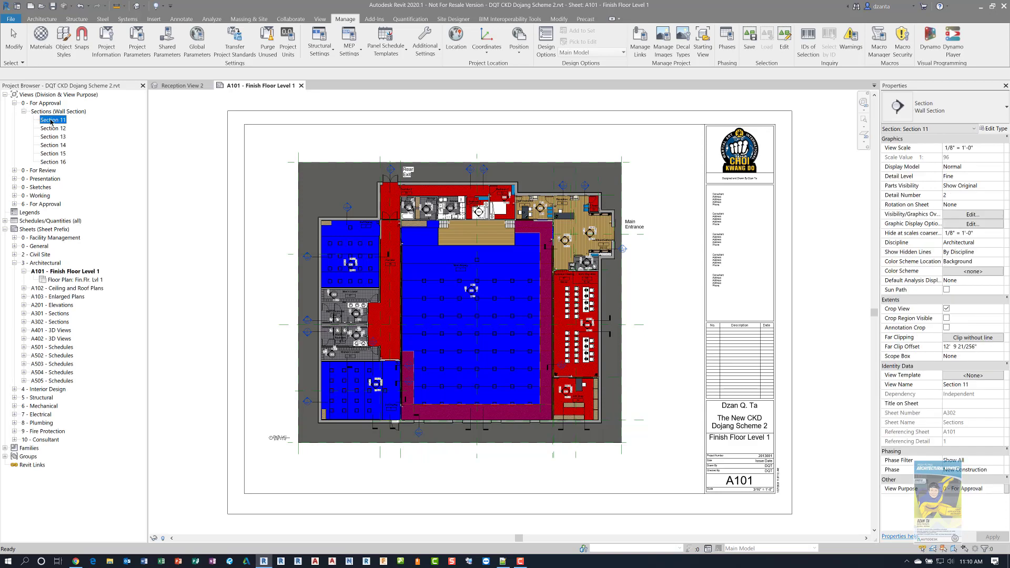
{"action": "left_click", "coordinate": [60, 162], "text": "shift"}
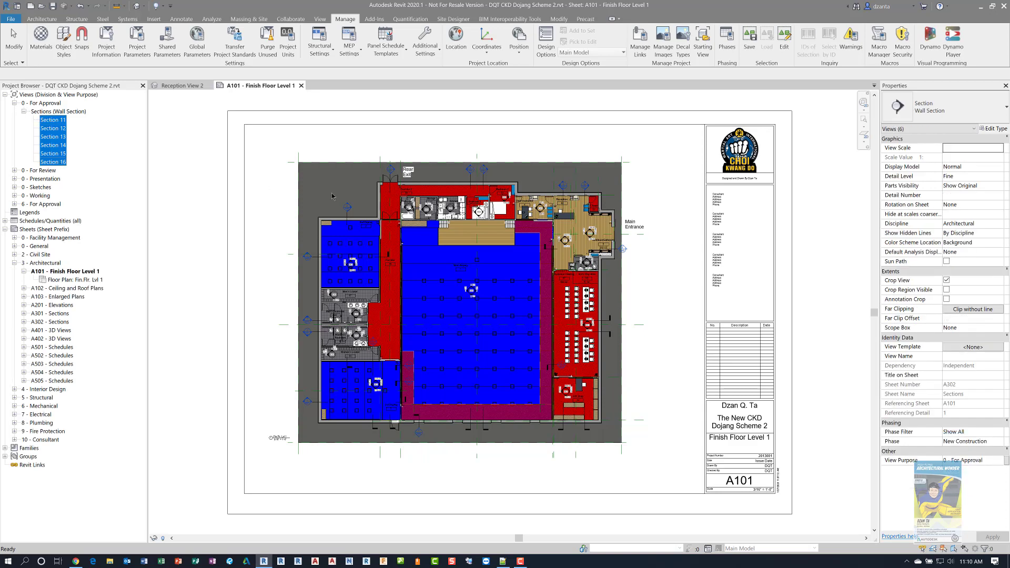
{"action": "left_click", "coordinate": [945, 461]}
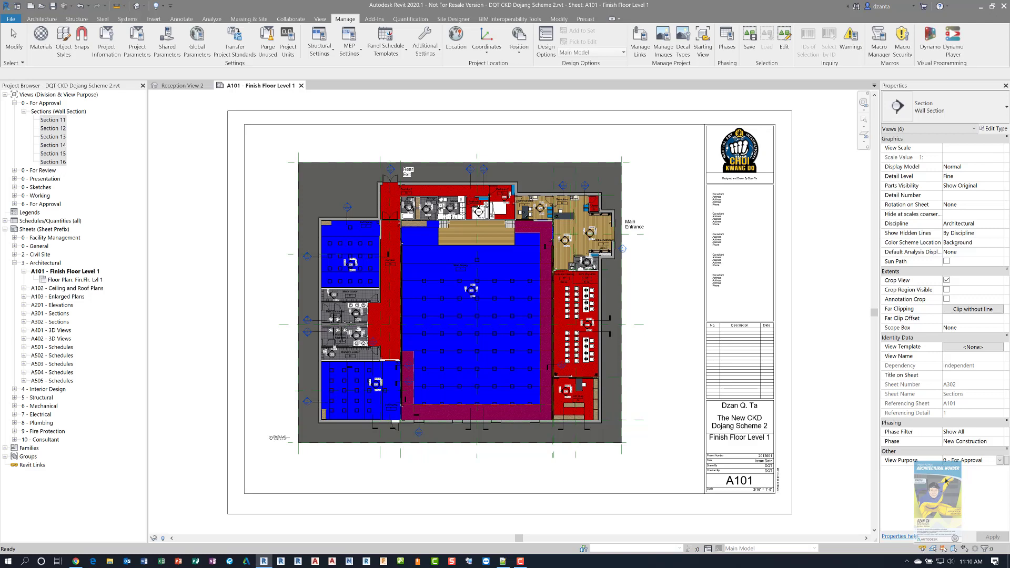
{"action": "type", "text": "6"}
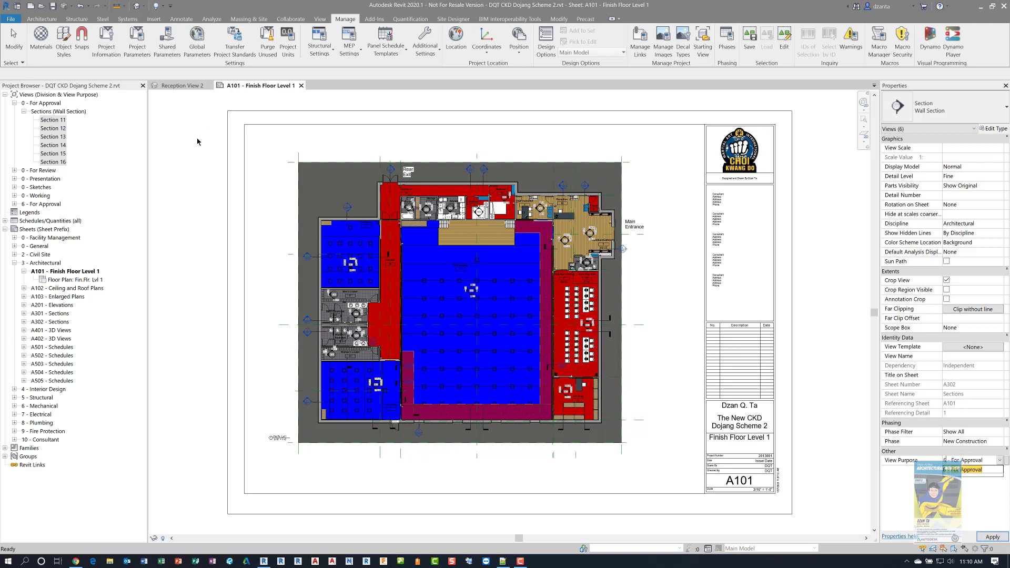
{"action": "left_click", "coordinate": [197, 141]}
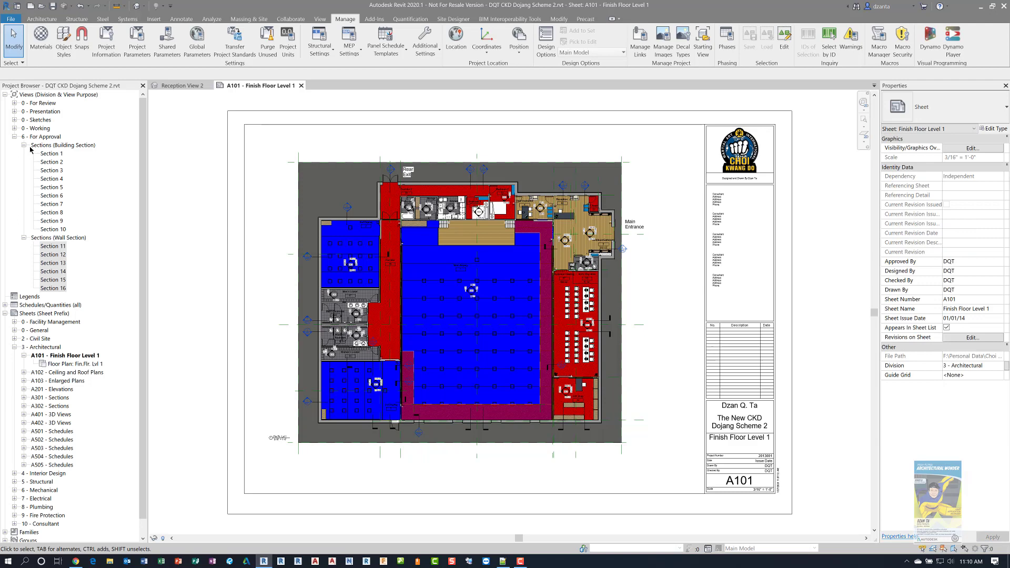
{"action": "left_click", "coordinate": [14, 137]}
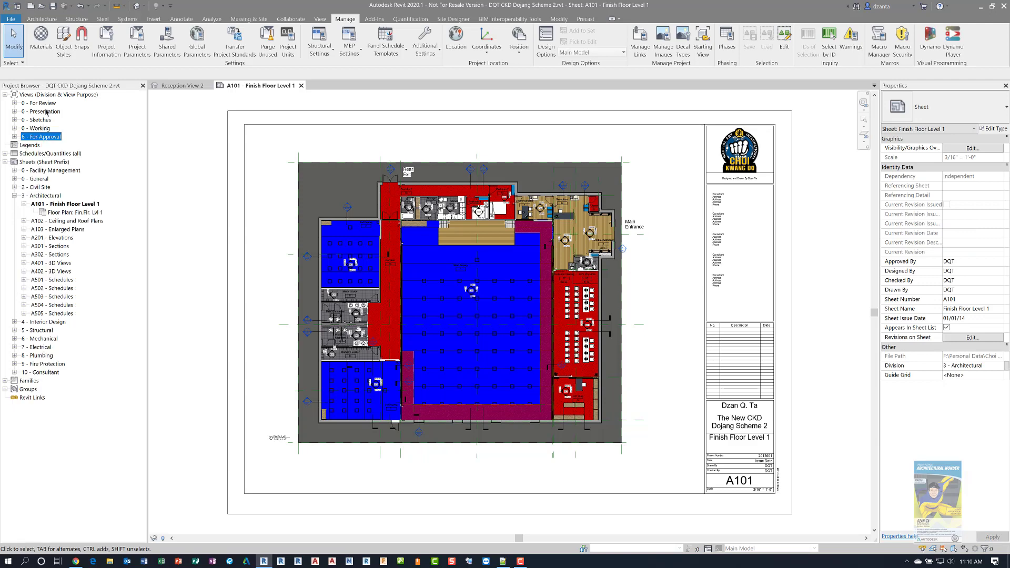
Step: Change the MEP 3D View's View Purpose from 0 - For Review to 5 - For Review
{"action": "left_click", "coordinate": [15, 104]}
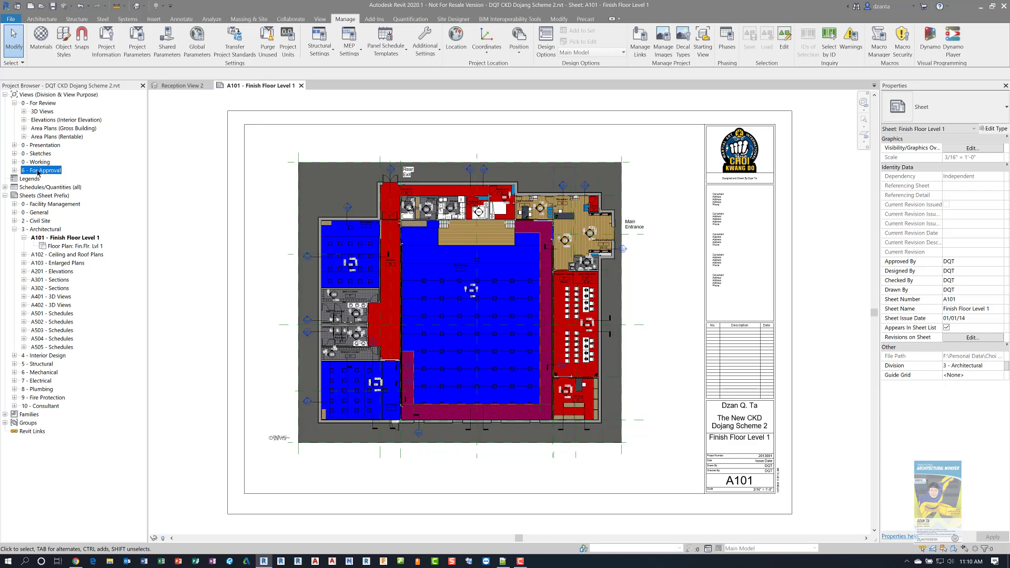
{"action": "left_click", "coordinate": [24, 111]}
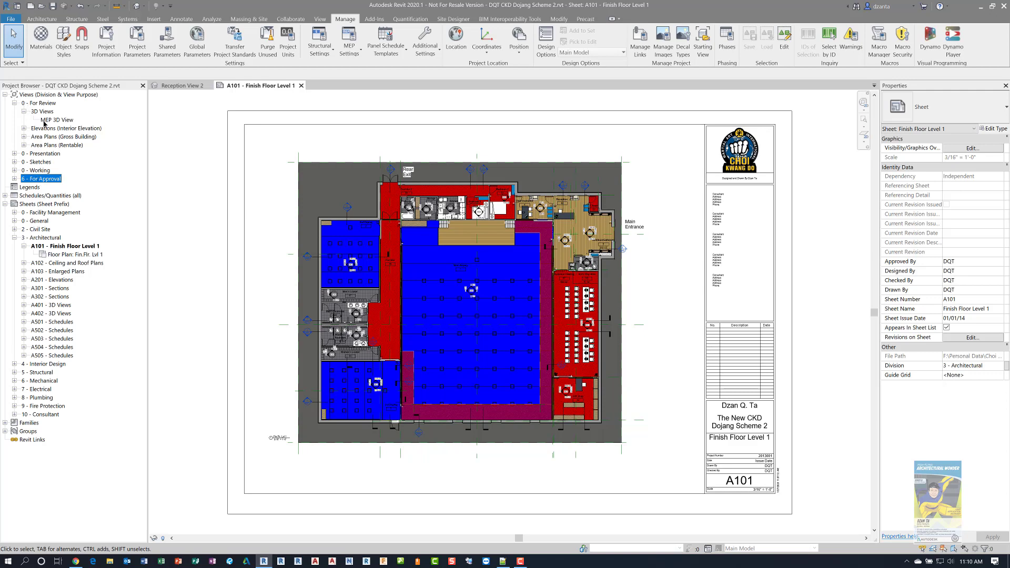
{"action": "left_click", "coordinate": [53, 120]}
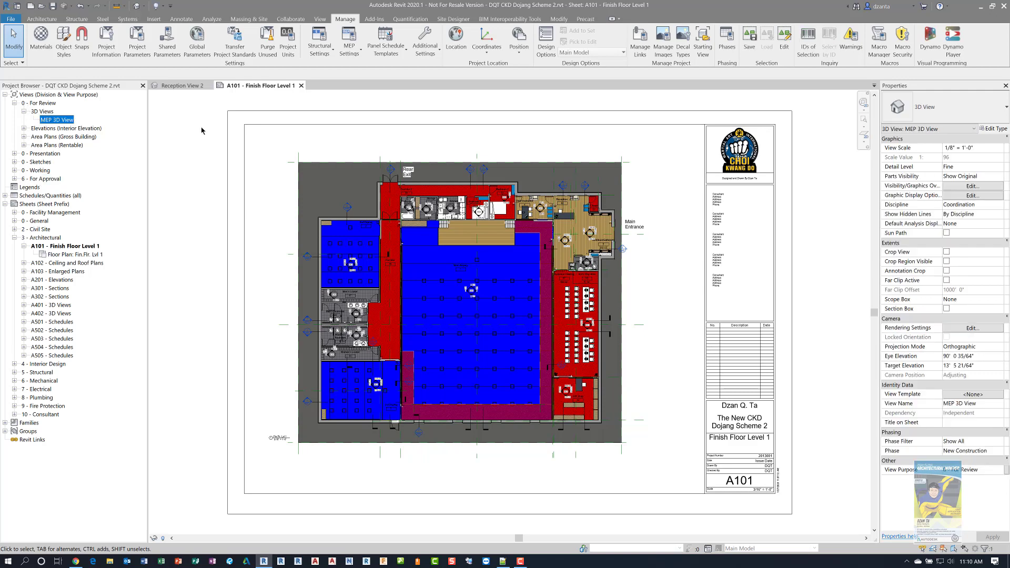
{"action": "left_click", "coordinate": [946, 472]}
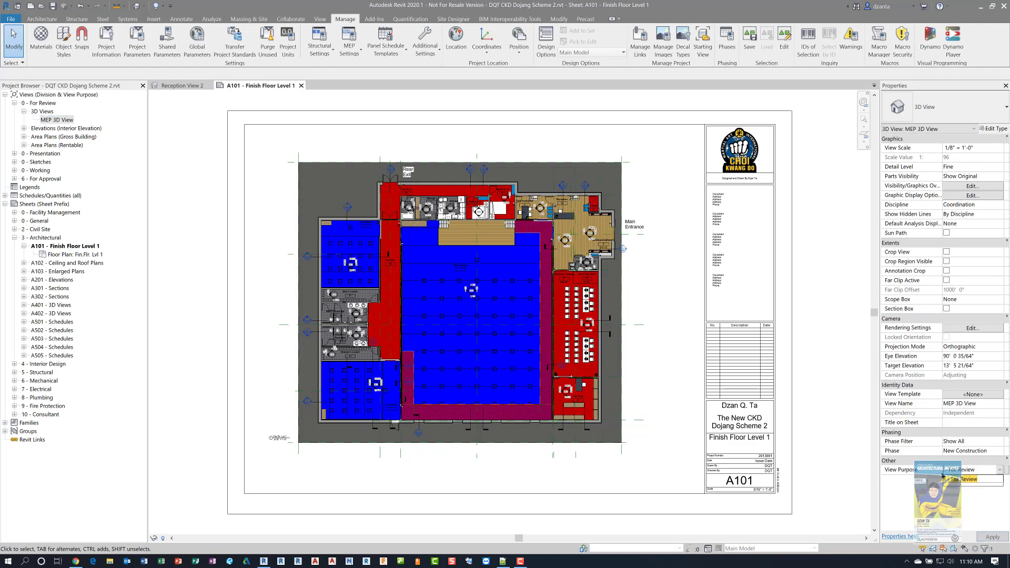
{"action": "type", "text": "5 -"}
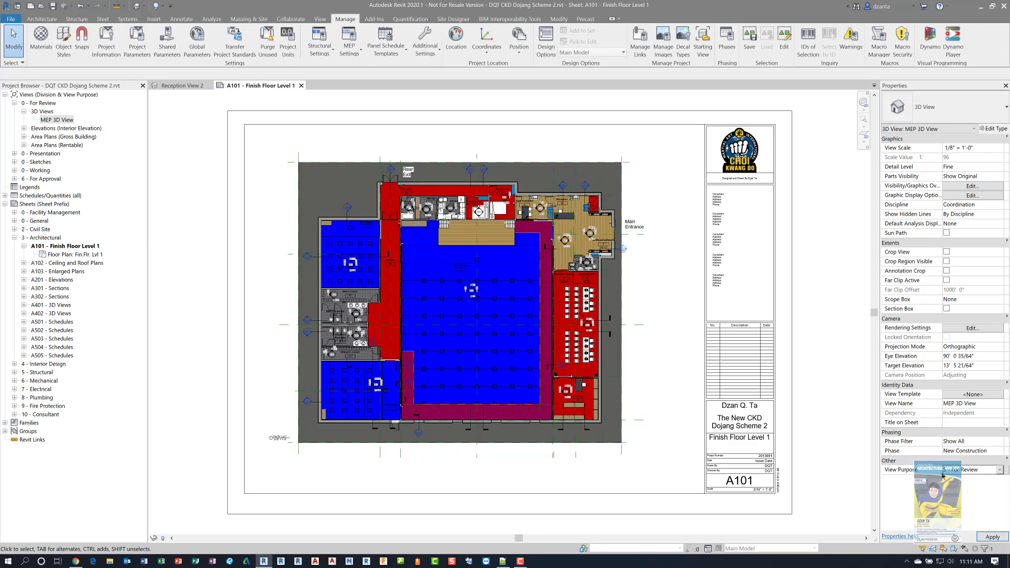
{"action": "left_click", "coordinate": [192, 144]}
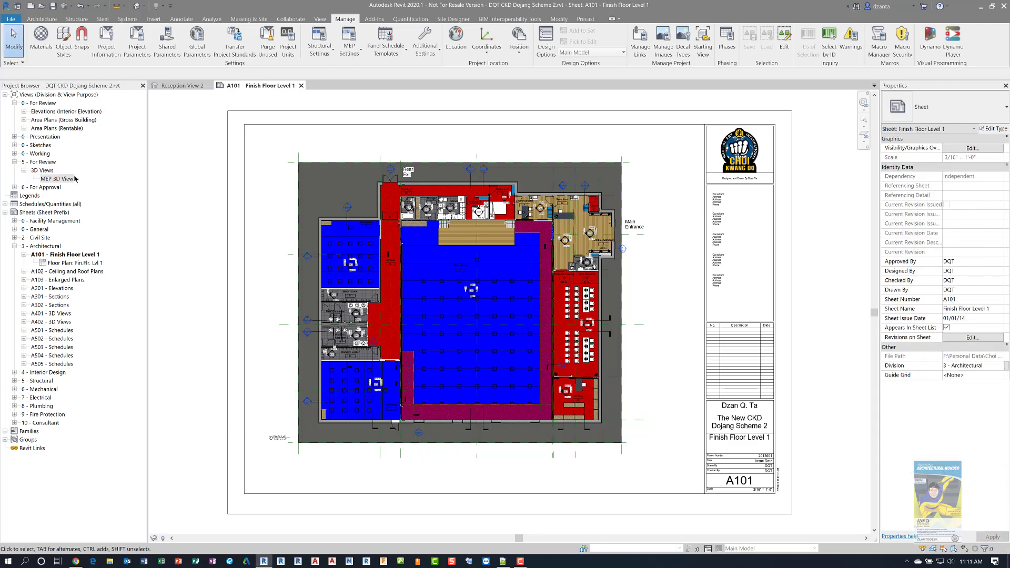
Step: Give interior elevations El-1 through El-29 the 5 - For Review view purpose
{"action": "left_click", "coordinate": [24, 121]}
{"action": "left_click", "coordinate": [24, 138]}
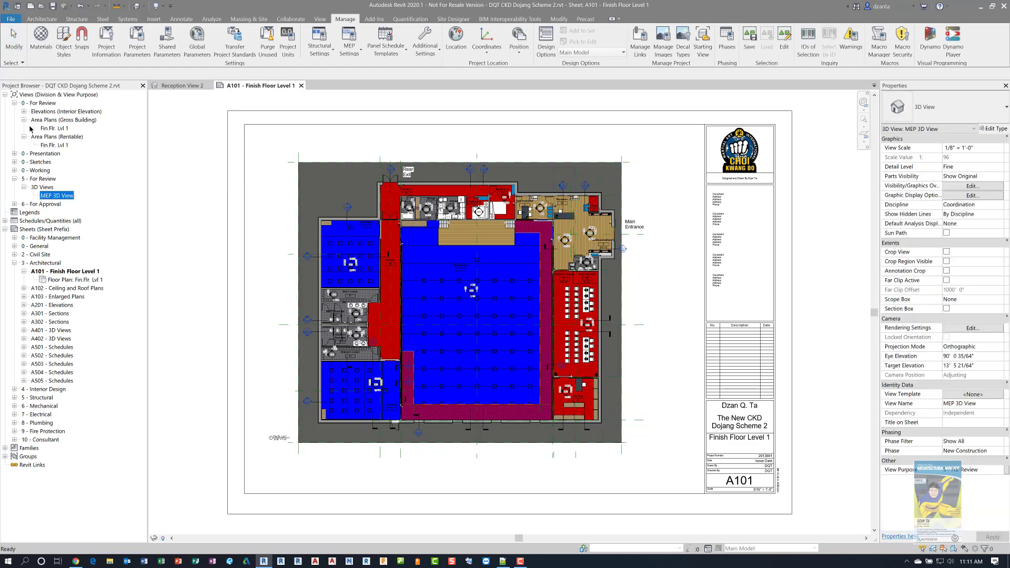
{"action": "left_click", "coordinate": [23, 112]}
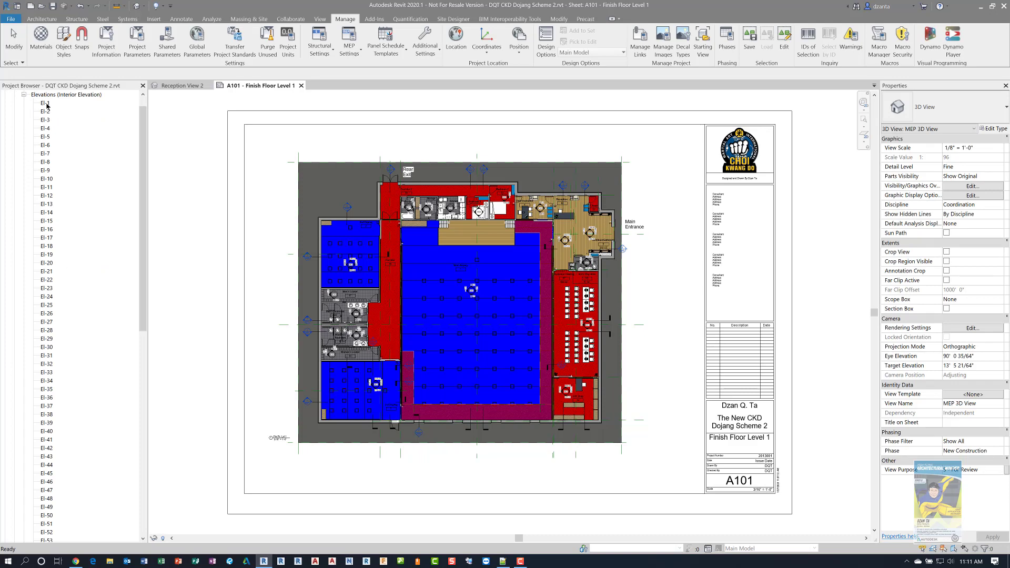
{"action": "left_click", "coordinate": [46, 104]}
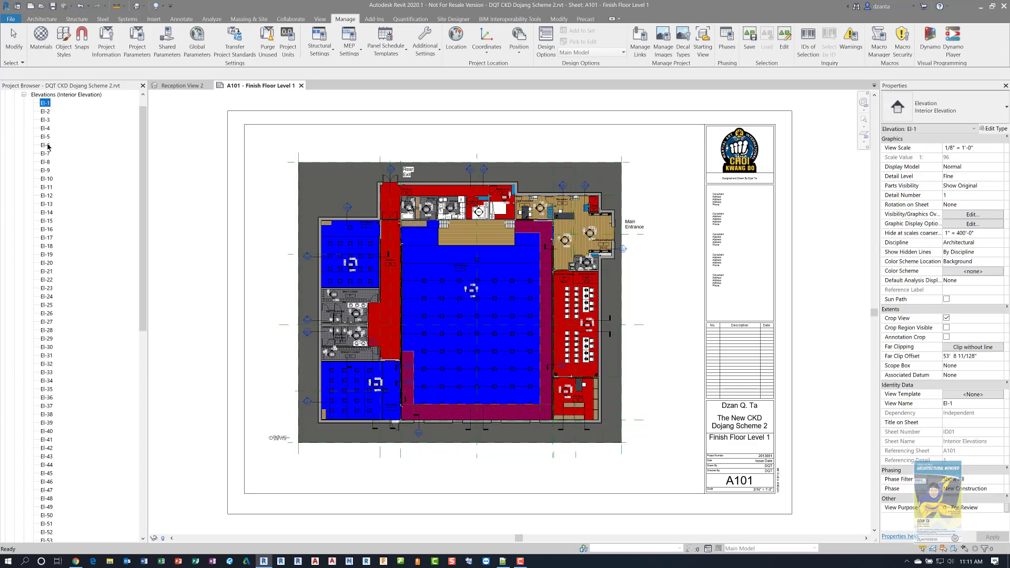
{"action": "left_click", "coordinate": [47, 340], "text": "shift"}
{"action": "left_click", "coordinate": [948, 480]}
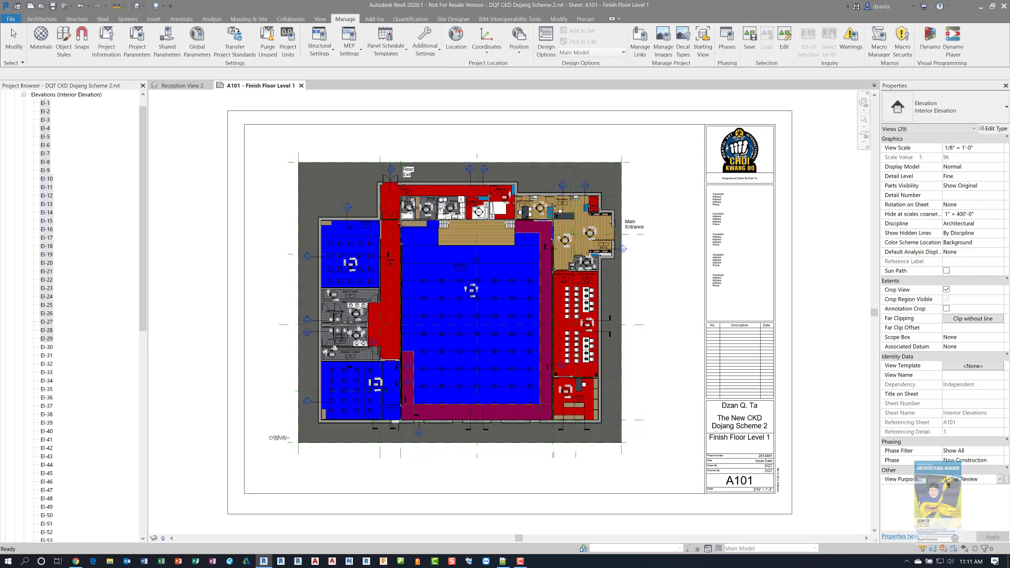
{"action": "left_click", "coordinate": [945, 480]}
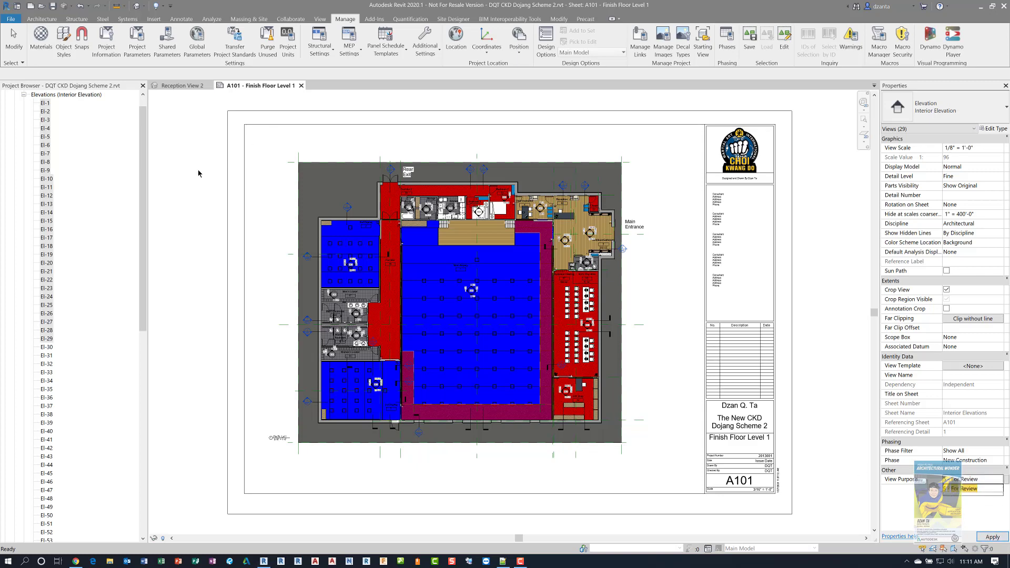
Step: Collapse the elevation, 3D view and For Review groups in the Project Browser
{"action": "left_click", "coordinate": [24, 95]}
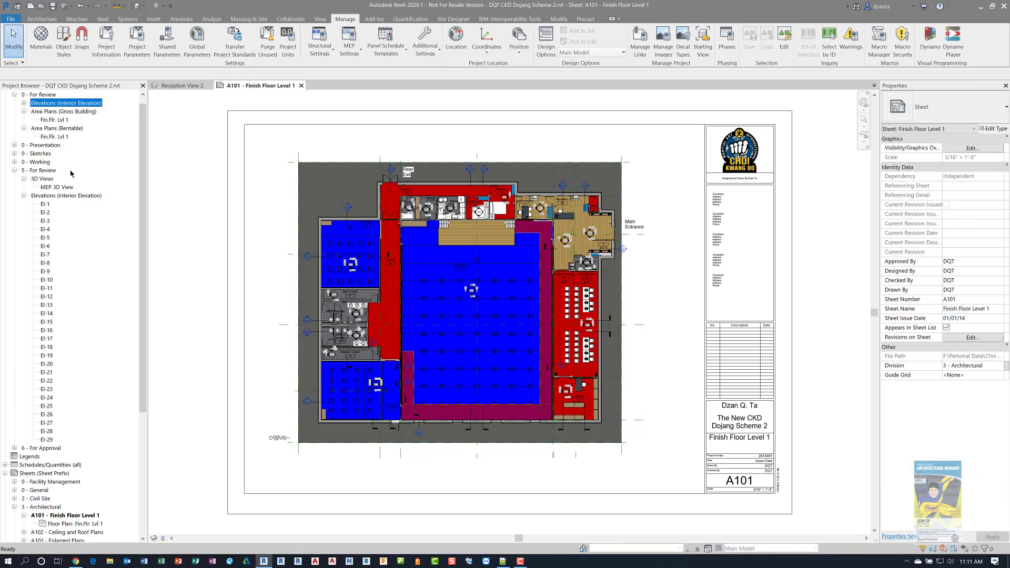
{"action": "left_click", "coordinate": [24, 196]}
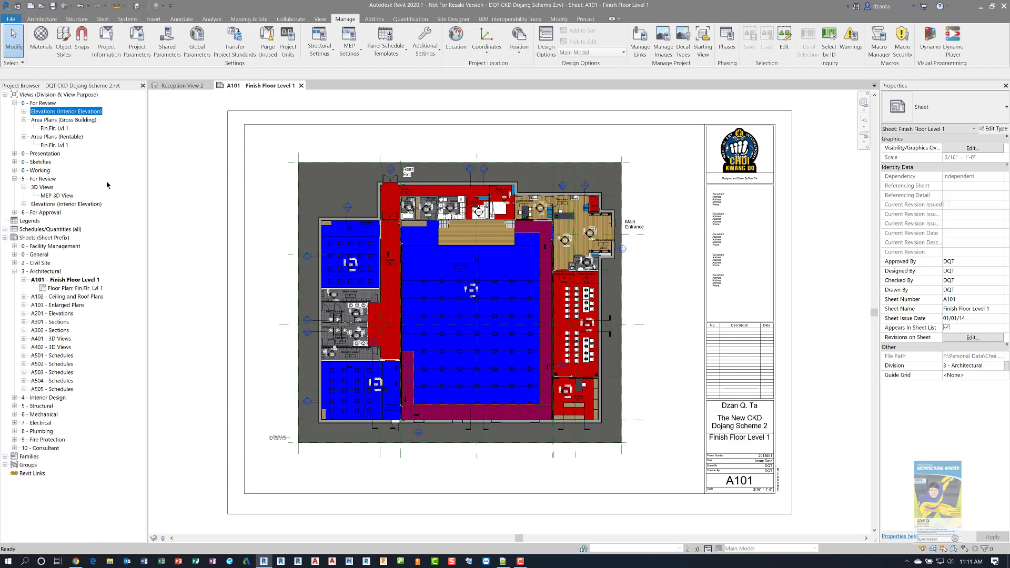
{"action": "left_click", "coordinate": [15, 179]}
{"action": "left_click", "coordinate": [15, 180]}
{"action": "left_click", "coordinate": [23, 188]}
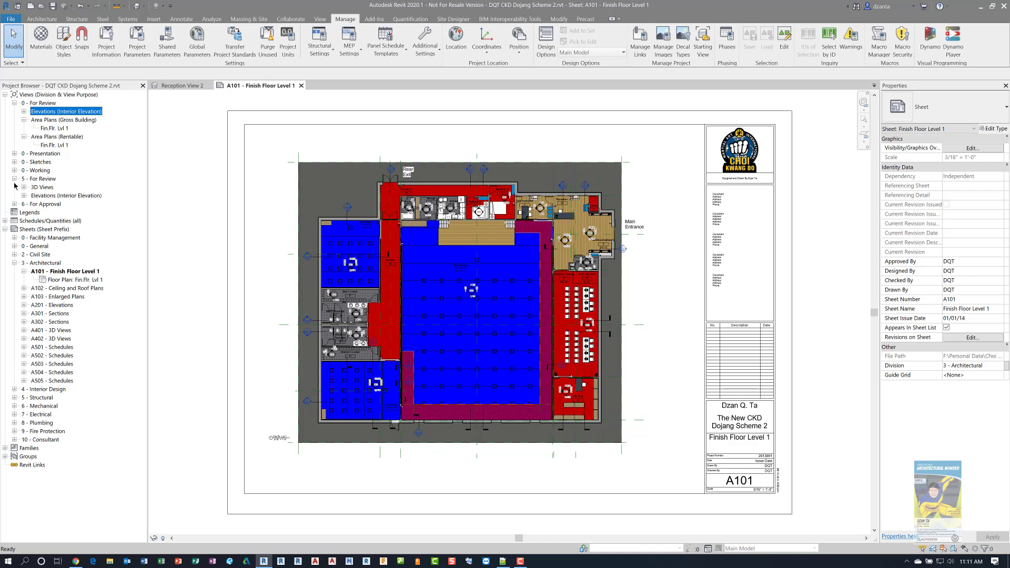
{"action": "left_click", "coordinate": [15, 180]}
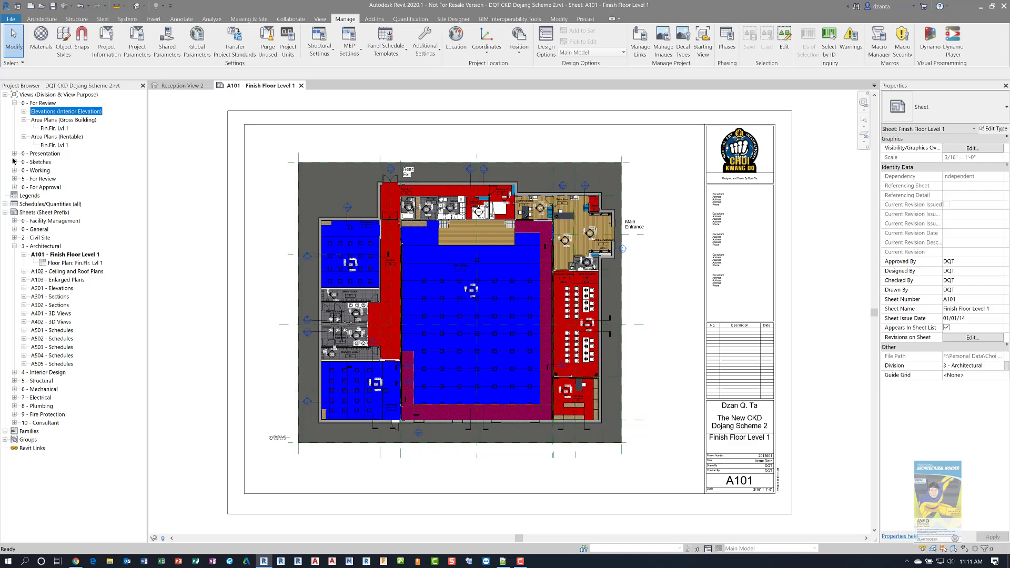
{"action": "left_click", "coordinate": [15, 103]}
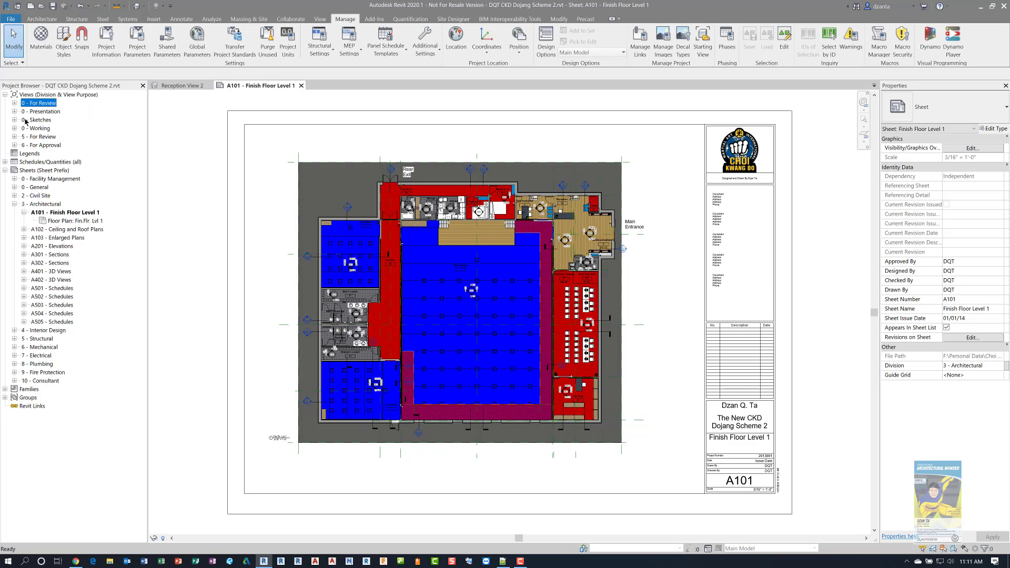
Step: Collapse the 3 - Architectural sheet group in the Project Browser
{"action": "left_click", "coordinate": [15, 204]}
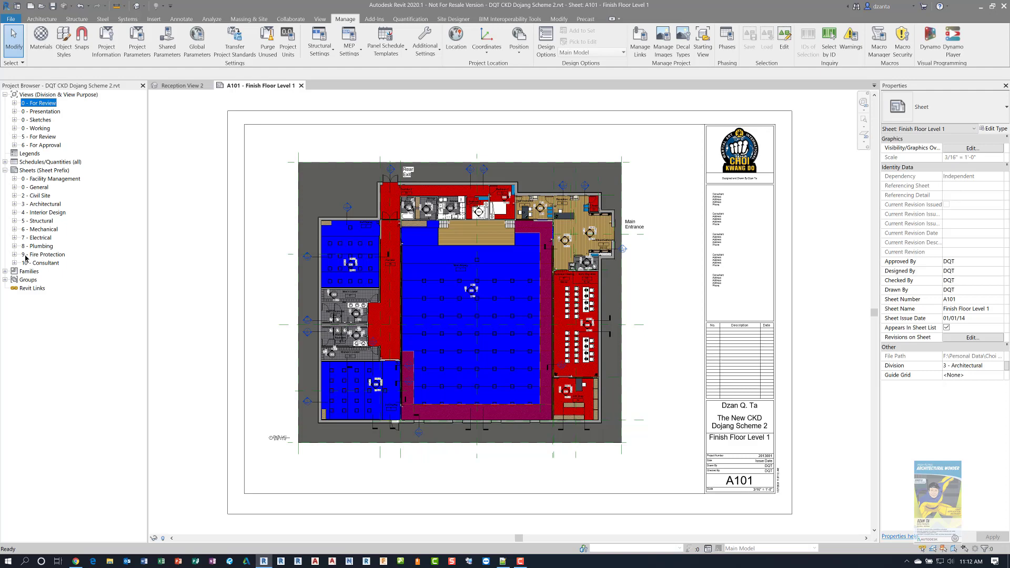
Step: Change the Division of sheets FM01 and FM02 to 9.5 - Facility Management, then collapse the group
{"action": "left_click", "coordinate": [15, 179]}
{"action": "left_click", "coordinate": [51, 188]}
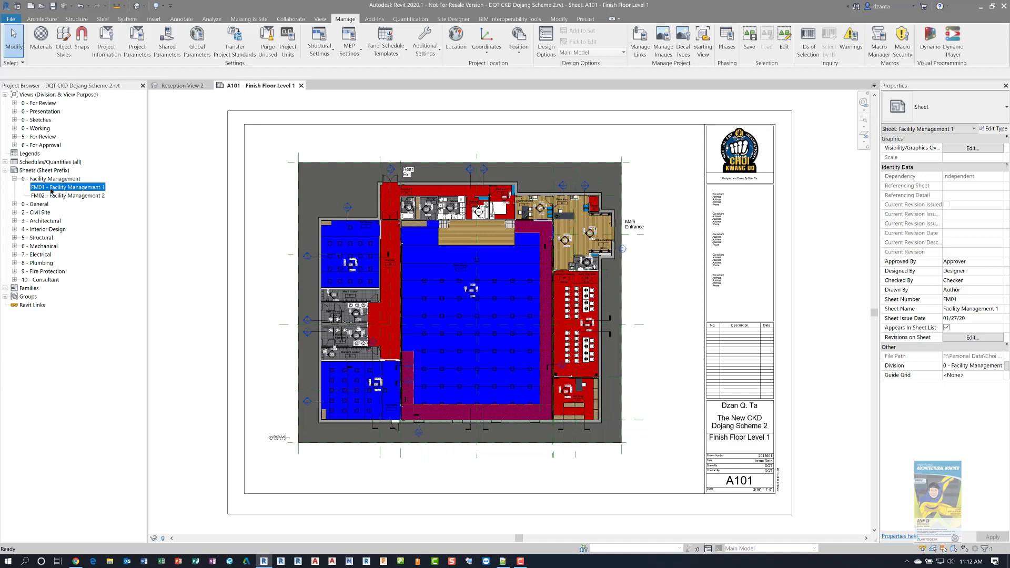
{"action": "left_click", "coordinate": [54, 196], "text": "ctrl"}
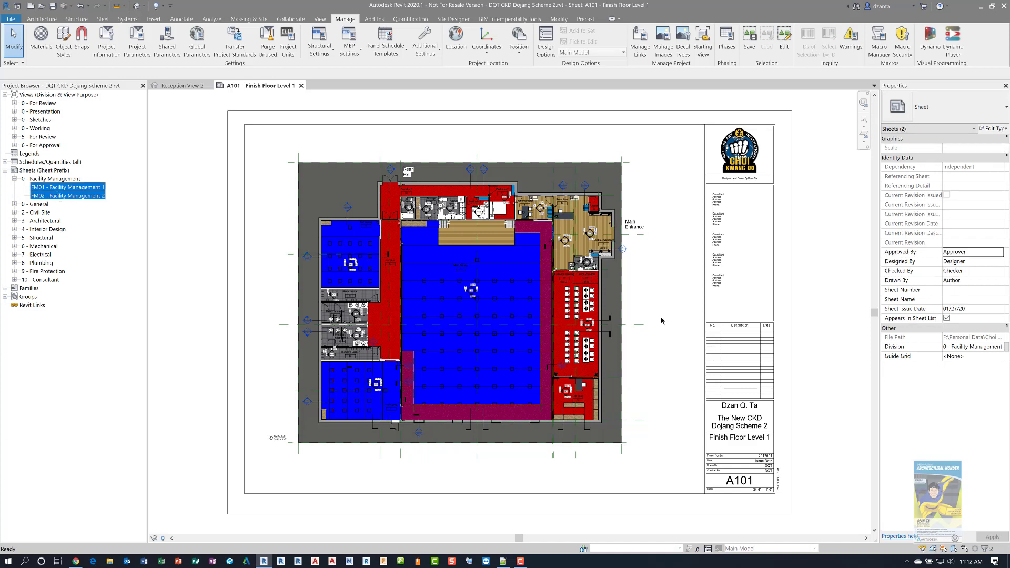
{"action": "left_click", "coordinate": [945, 347]}
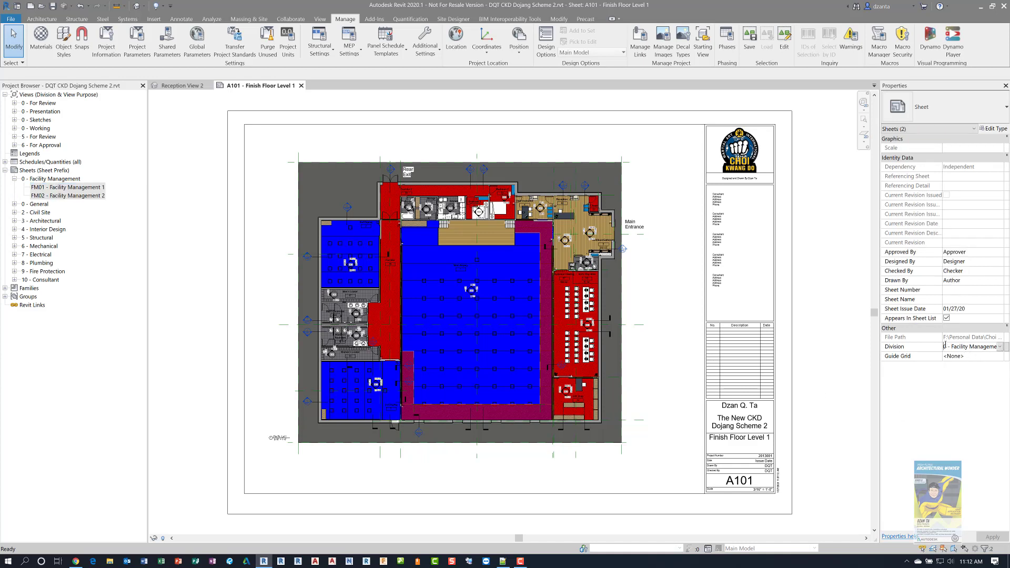
{"action": "key", "text": "Delete"}
{"action": "type", "text": "9"}
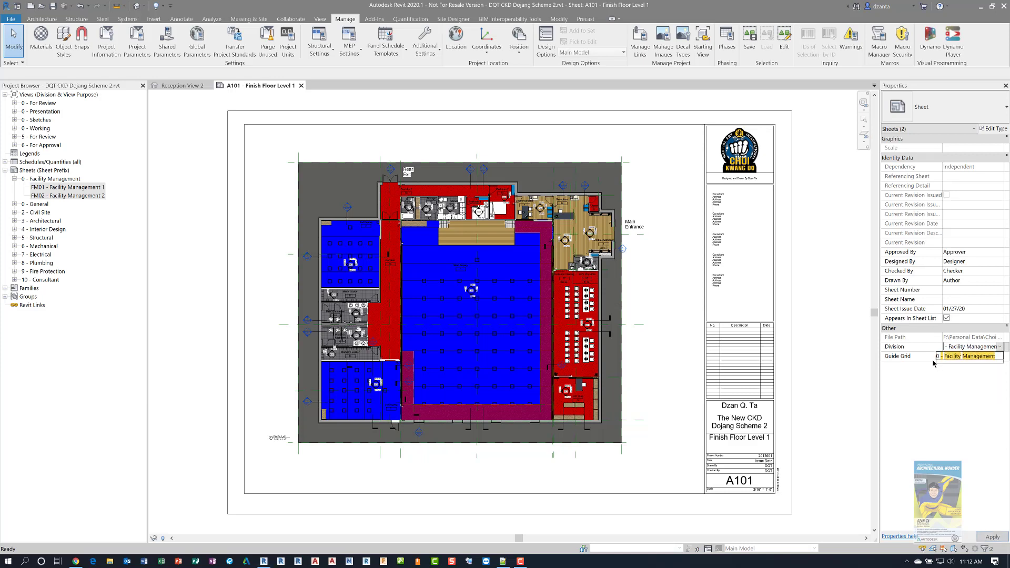
{"action": "type", "text": ".5"}
{"action": "key", "text": "Return"}
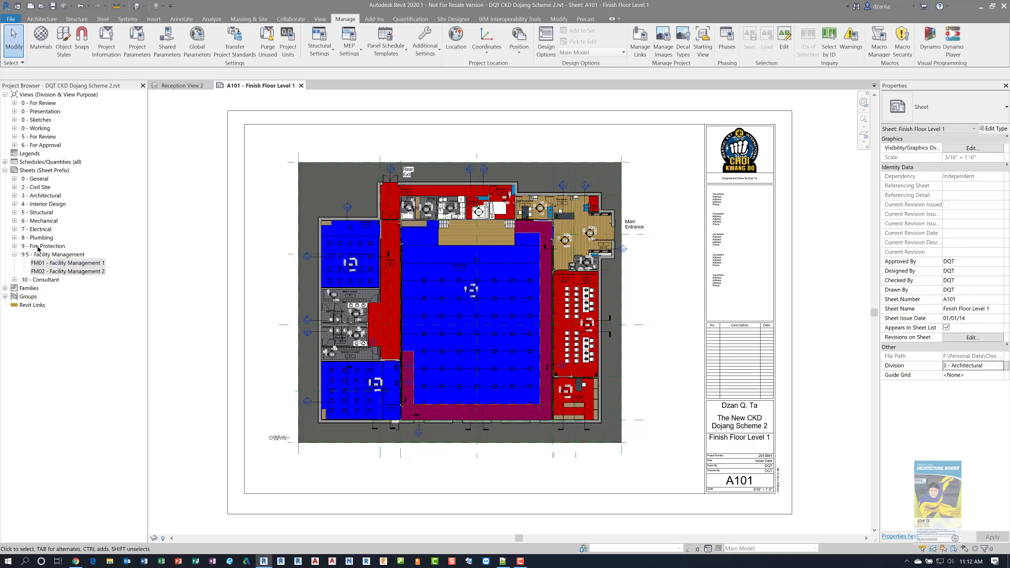
{"action": "left_click", "coordinate": [16, 256]}
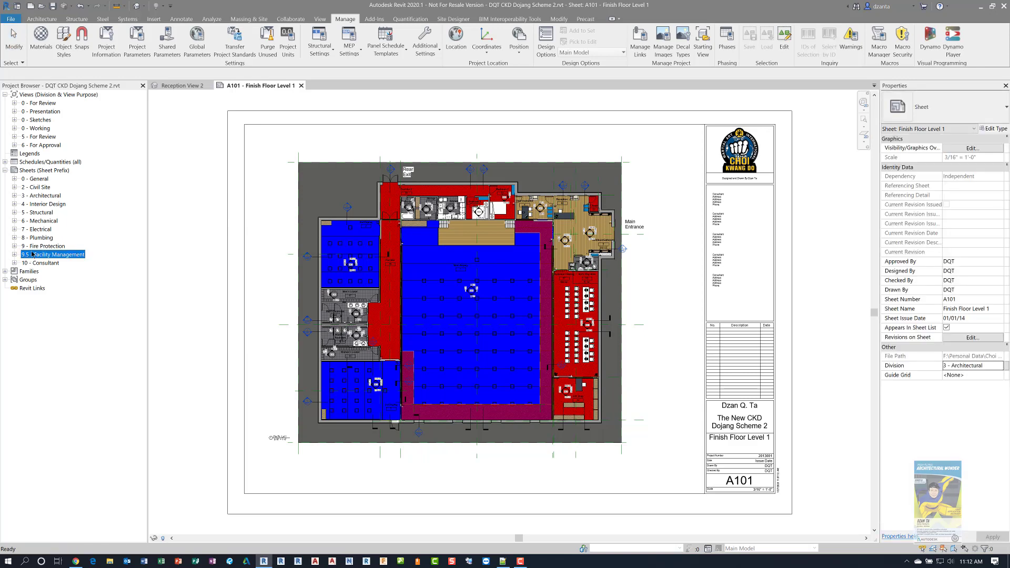